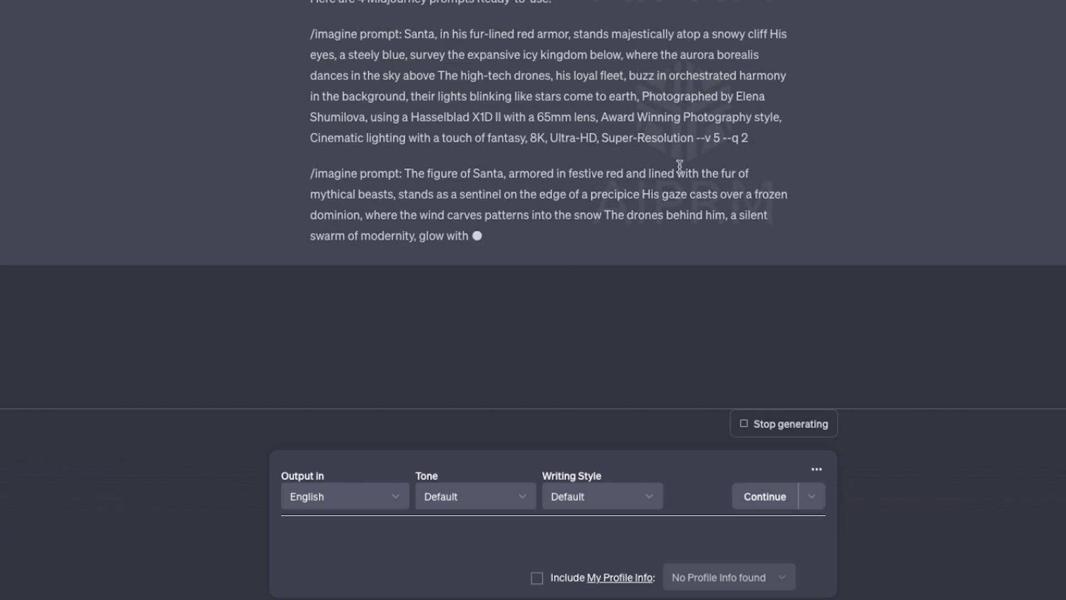
Copy the first Santa prompt from ChatGPT and run it in Midjourney's /imagine with --ar 16:9 and --s 1000 added.
drag(404, 20, 749, 40)
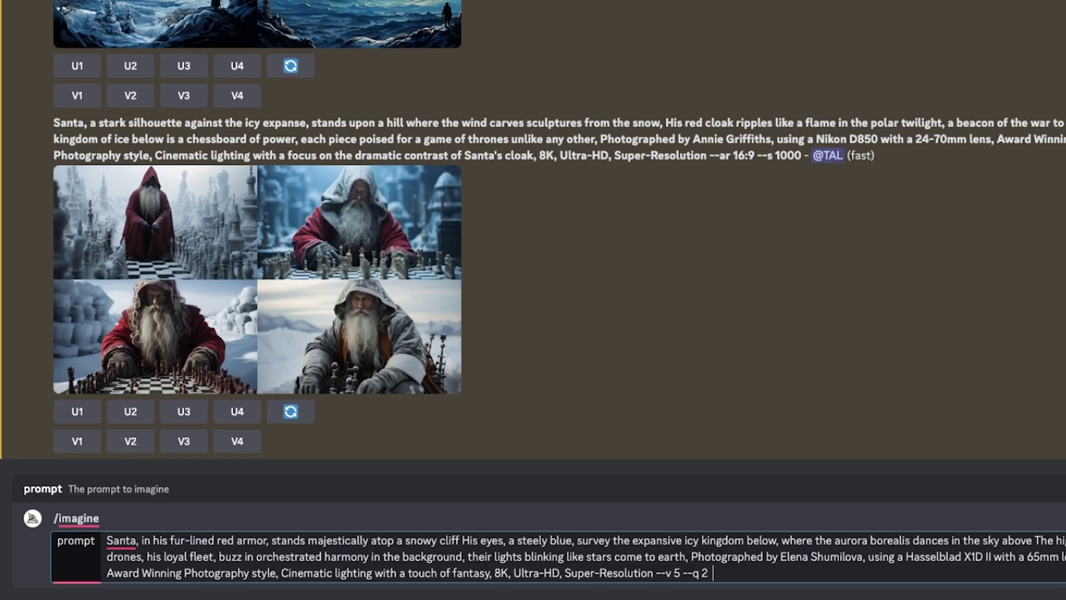
text(--ar 16:9 -)
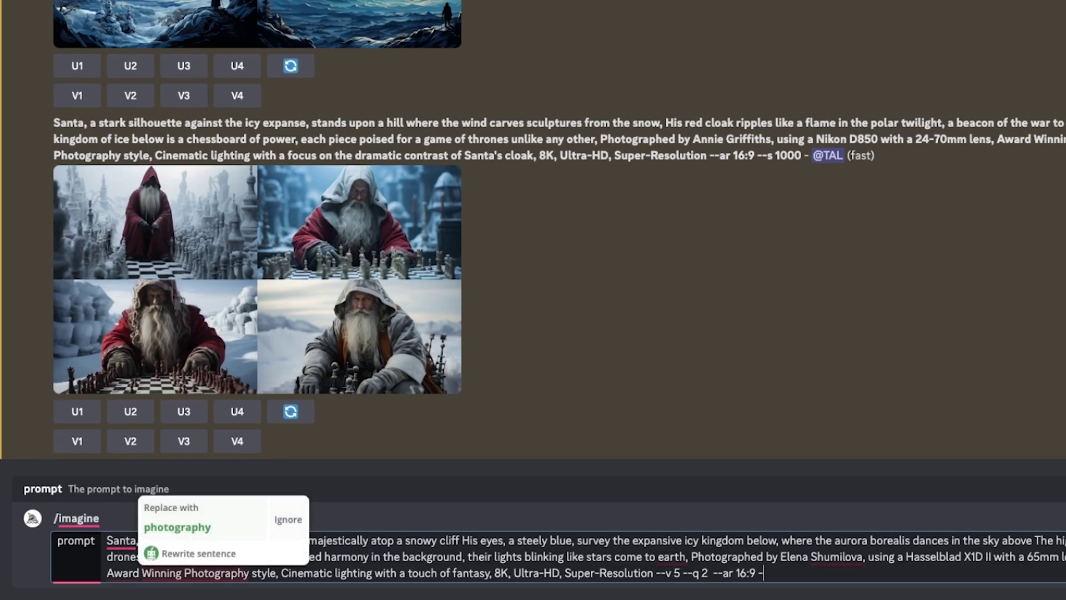
key(Return)
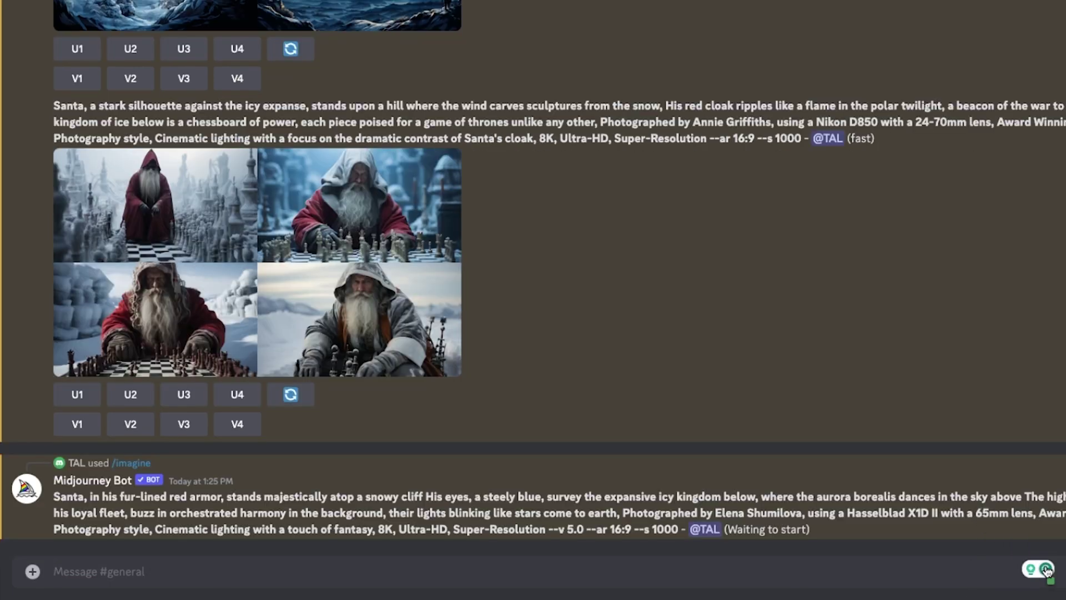
click(1046, 570)
click(972, 527)
click(885, 56)
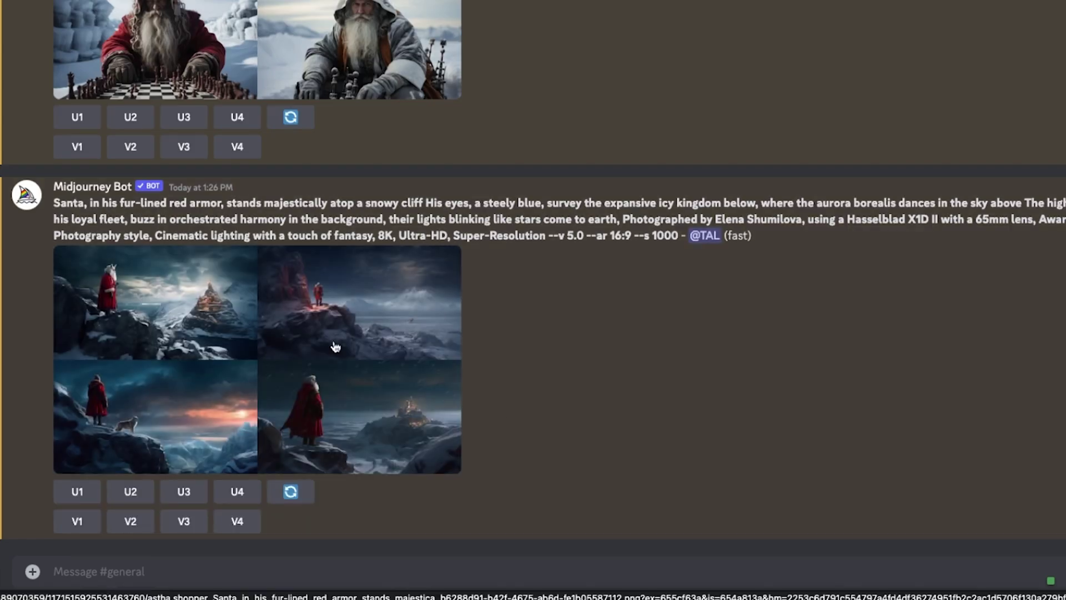
Generate 16:9 images with --s 1000 from the "The figure of Santa" and "Atop the cliff" prompts using /imagine.
click(353, 402)
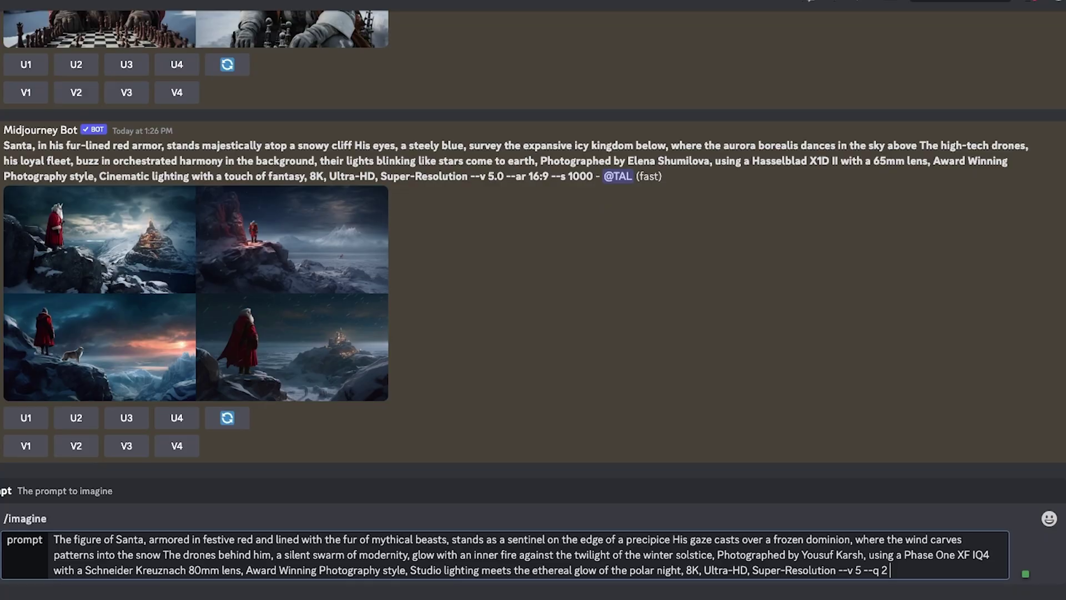
key(Return)
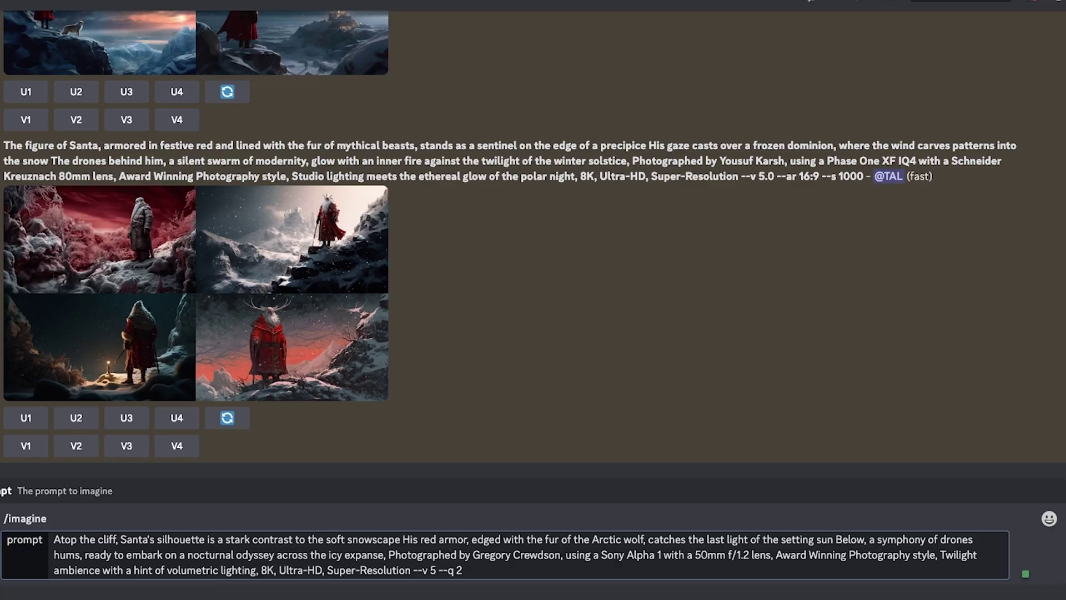
key(Return)
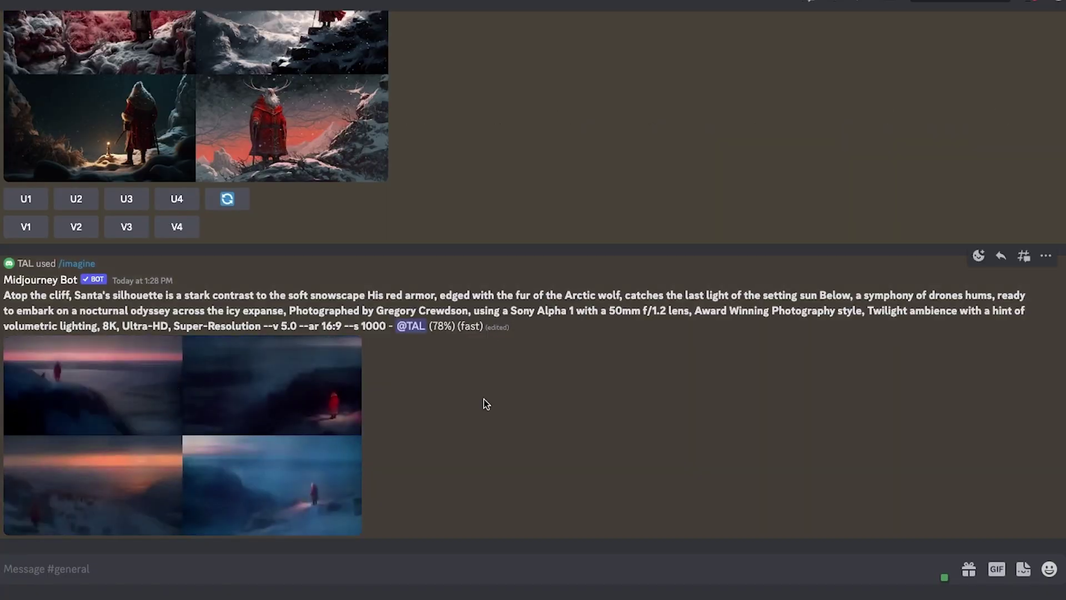
Check the silhouette images, and run the "Santa, clad in crimson armor" prompt with --s 1000 and --ar 16:9.
click(123, 321)
key(Escape)
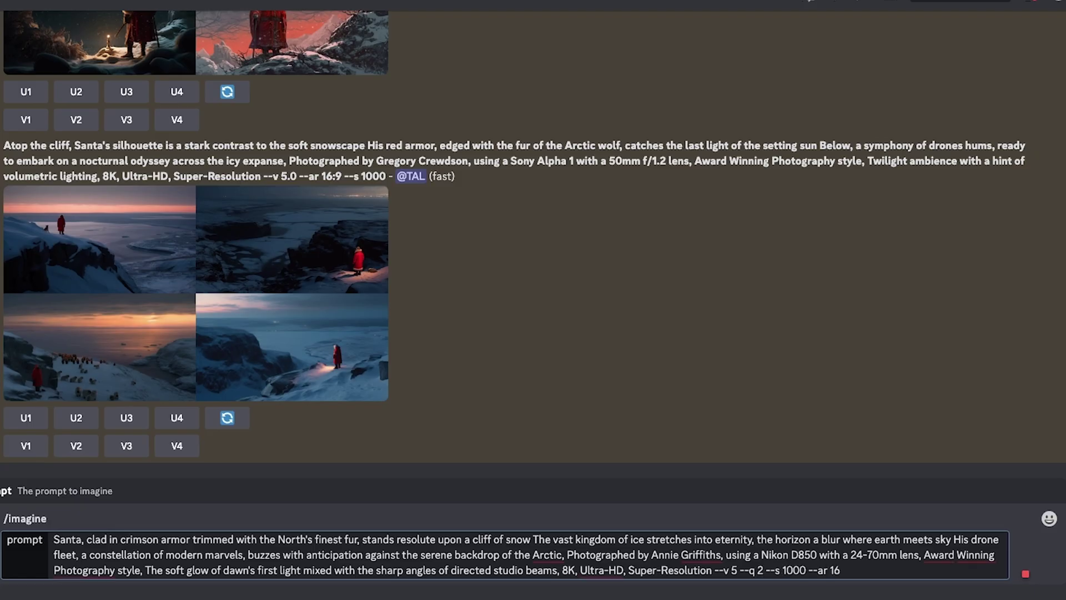
key(Return)
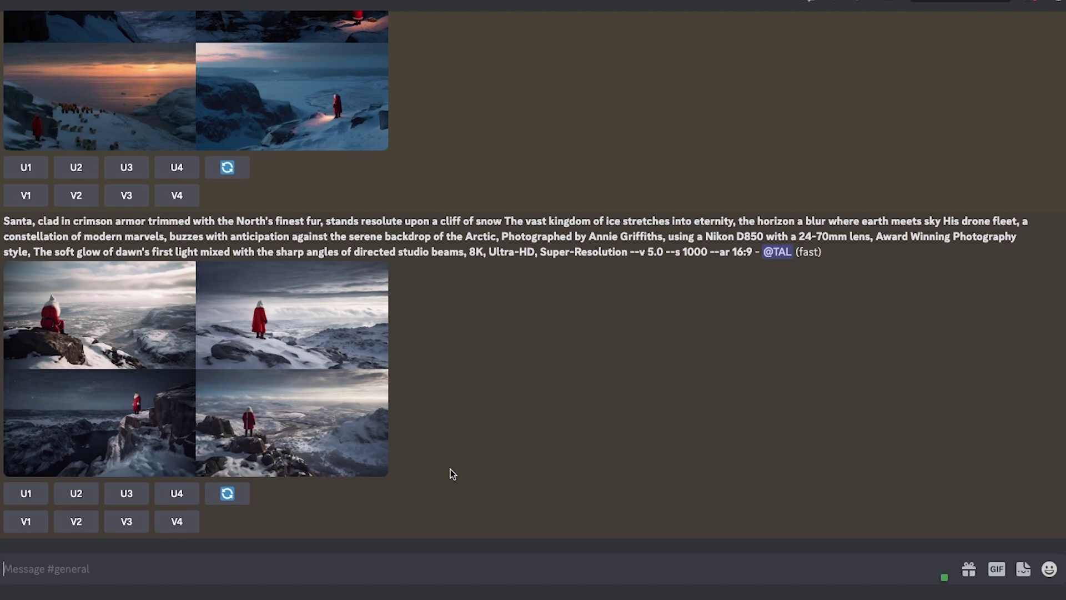
Pick image 2 from the crimson armor grid and upscale it 4x.
click(355, 433)
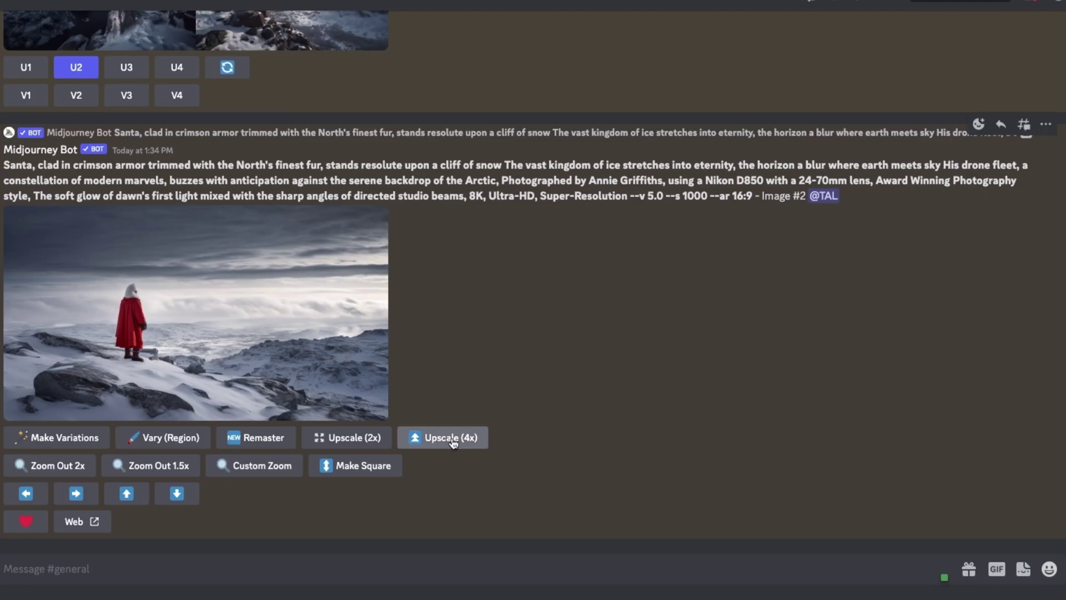
click(447, 438)
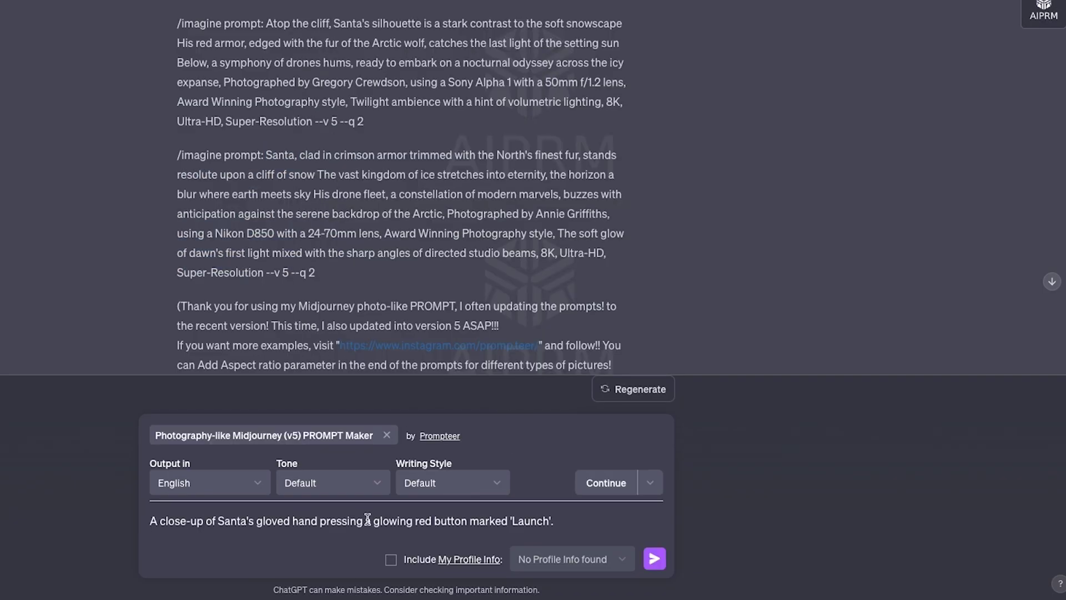
Have ChatGPT write prompts for a close-up of Santa's gloved hand pressing a 'Launch' button, and run the first in Midjourney's /imagine.
key(Return)
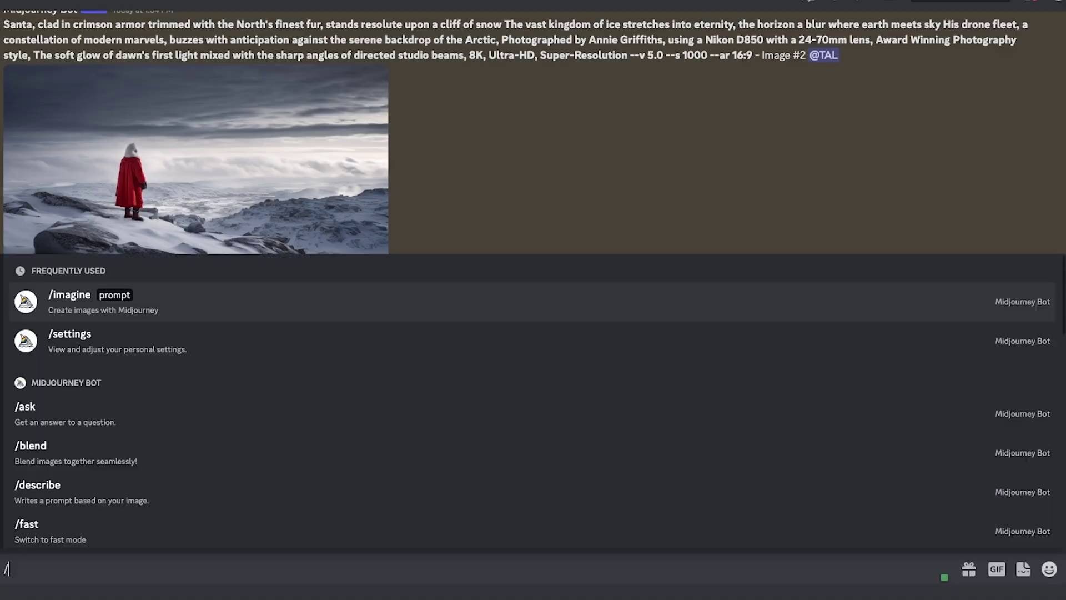
text(Santa's hand, clad in a glove as red as his famed suit, hovers over a button that pulses with a light as bright as Rudolph's nose, The moment is thick with anticipation, the air itself seems to hold its breath, The button, marked 'Launch', is the heart of this new sleigh, the drones behind ready to spring to life, their propellers a silent promise of the magic to come, Photo taken by Peter Lindbergh with a Canon EOS-1D X Mark III and EF 24-70mm f/2.8L II USM lens, Award Winning Photography style, High-contrast studio lighting with a focus on the vibrant reds, 8K, Ultra-HD, Super-Resolution --v 5 --q 2)
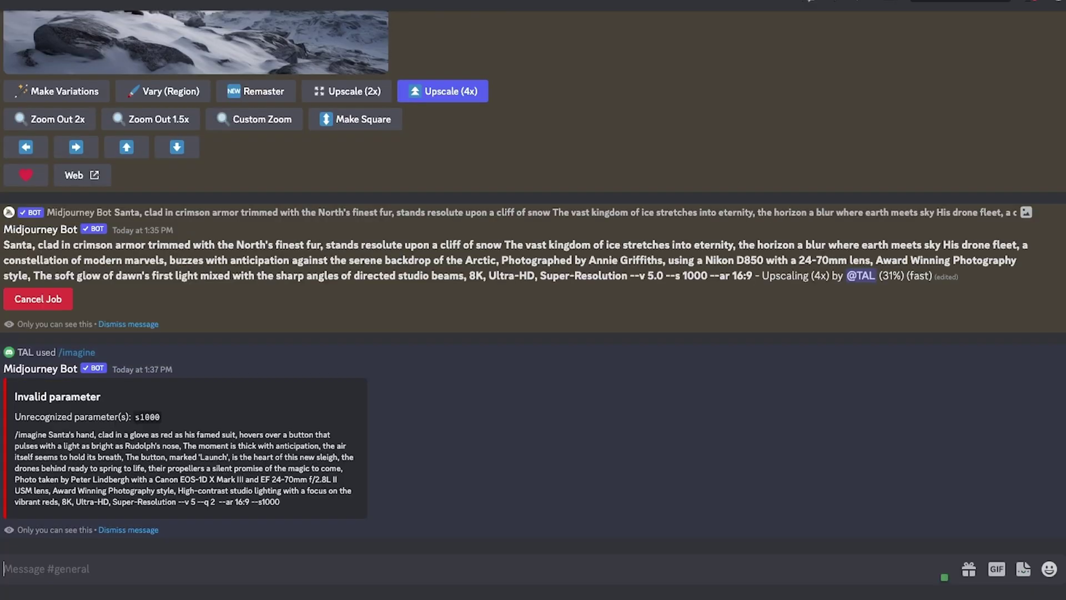
text(Santa's hand, clad in a glove as red as his famed suit, hovers over a button that pulses with a light as bright as Rudolph's nose, The moment is thick with anticipation, the air itself seems to hold its breath, The button, marked 'Launch', is the heart of this new sleigh, the drones behind ready to spring to life, their propellers a silent promise of the magic to come, Photo taken by Peter Lindbergh with a Canon EOS-1D X Mark III and EF 24-70mm f/2.8L II USM lens, Award Winning Photography style, High-contrast studio lighting with a focus on the vibrant reds, 8K, Ultra-HD, Super-Resolution --v 5 --q 2)
key(ctrl+a)
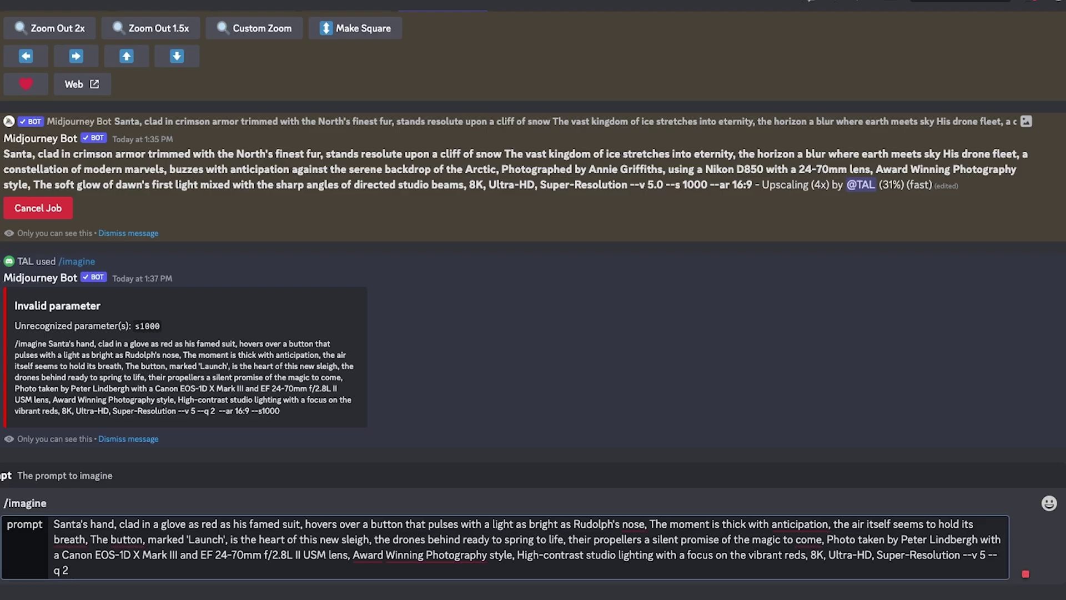
key(Return)
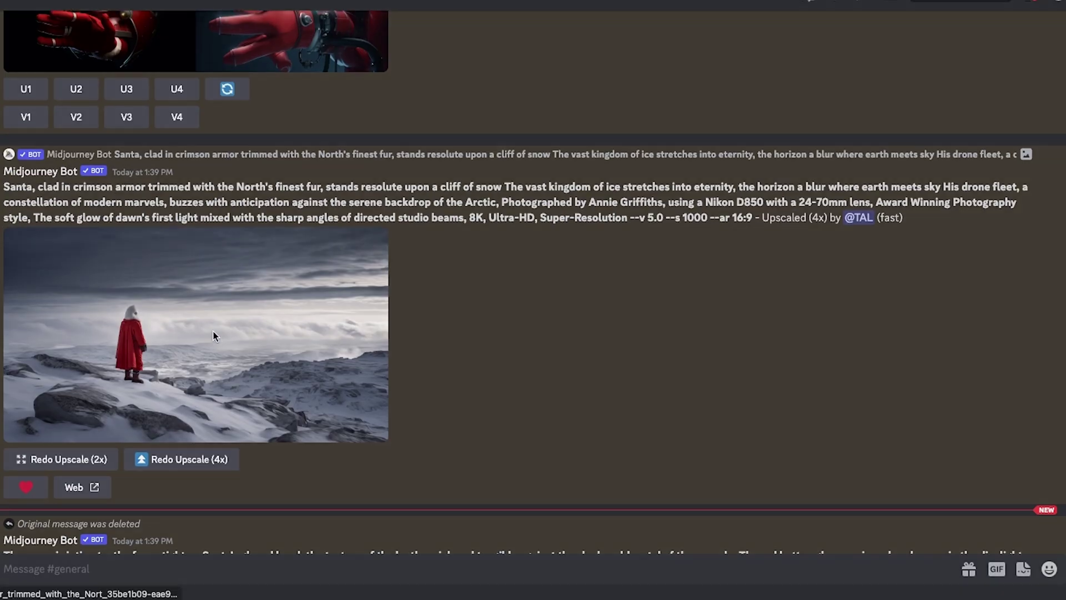
Open the 4x upscaled image of Santa on the snowy rocks at full size in the browser.
click(213, 332)
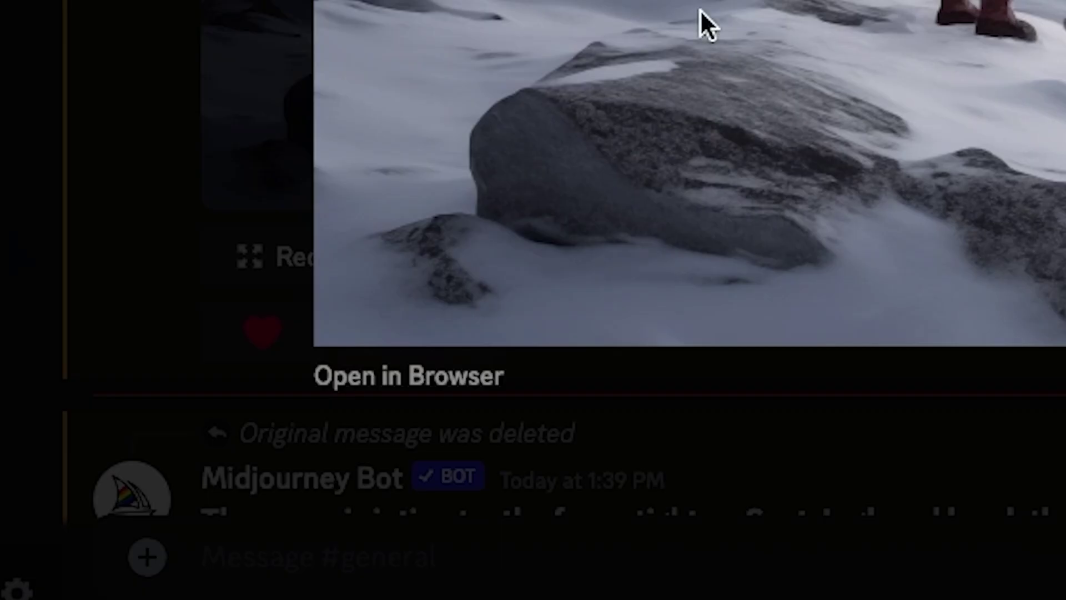
click(455, 388)
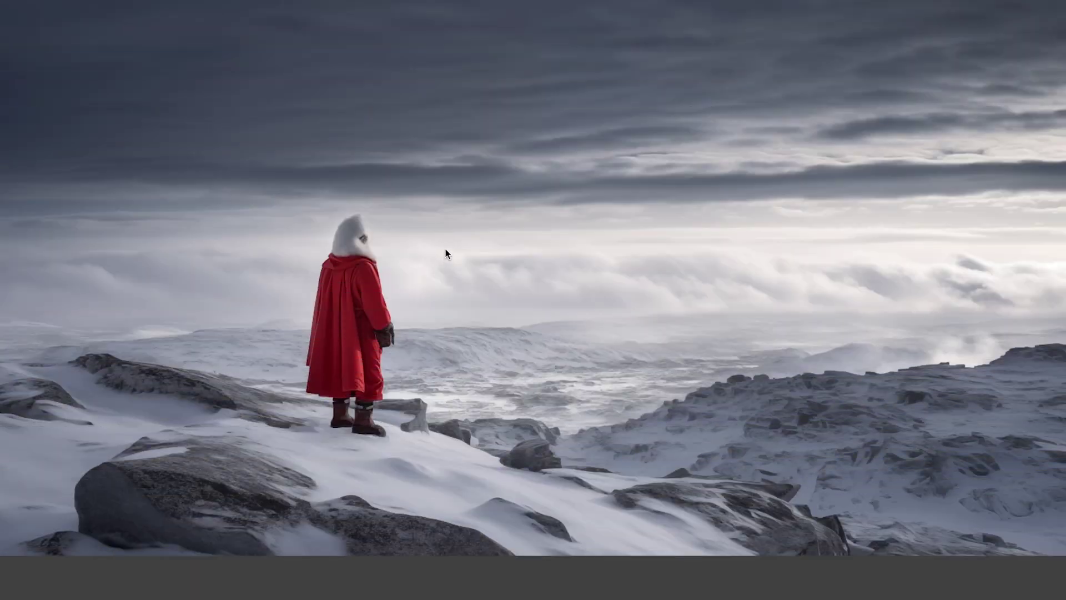
right_click(482, 279)
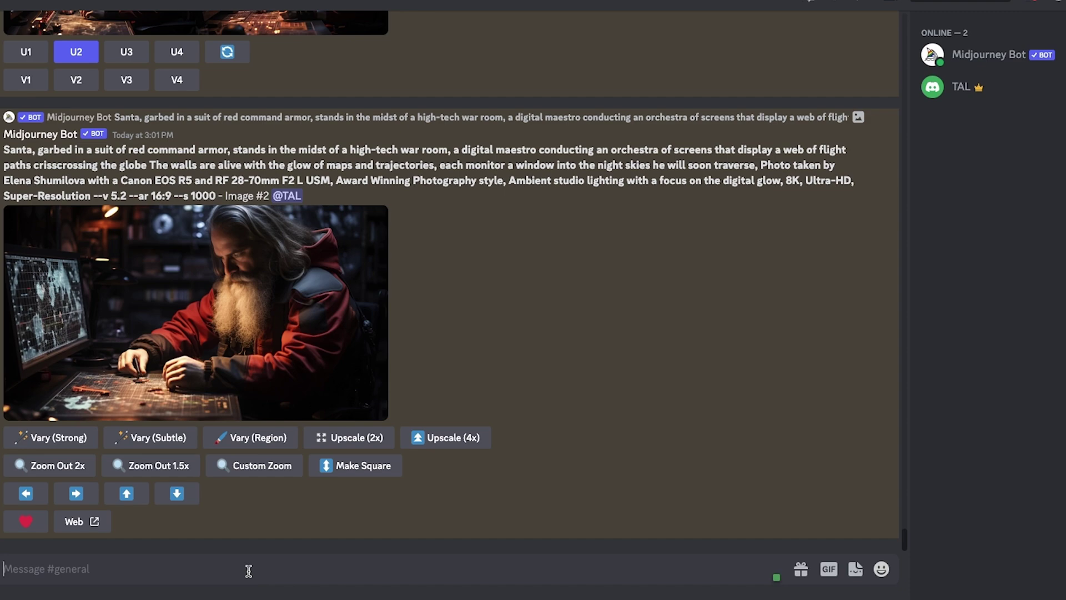
Enable Remix mode in the Midjourney settings using the /settings command.
text(/settings)
key(Return)
key(Return)
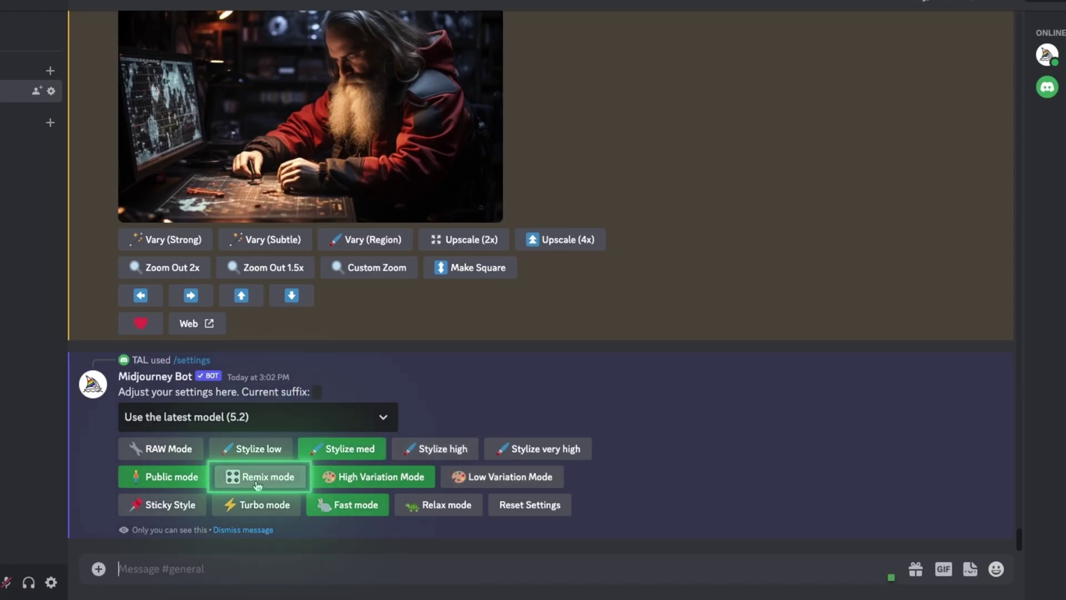
click(257, 477)
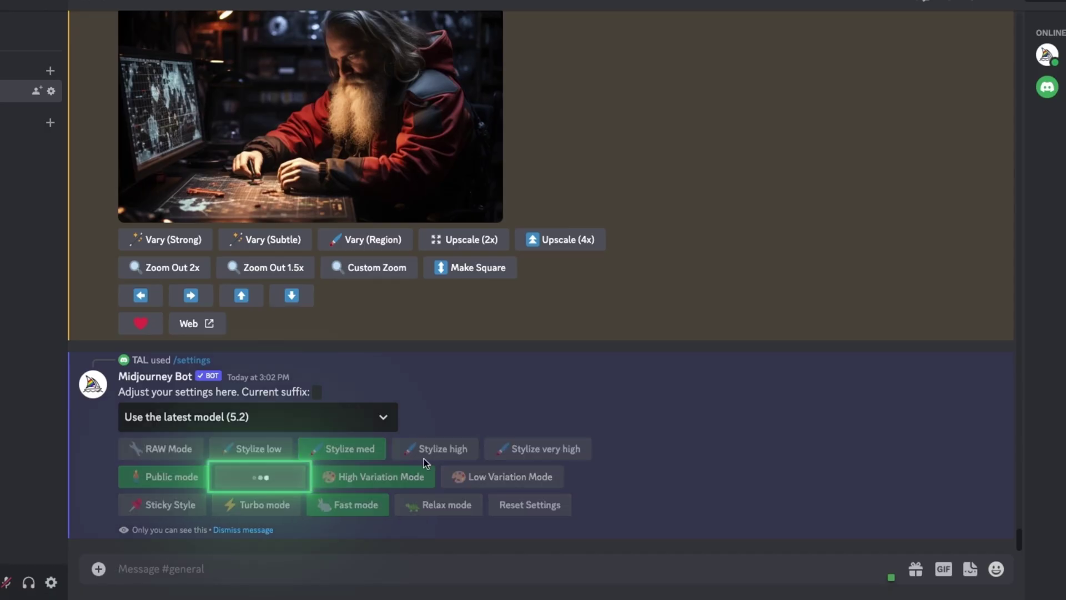
Copy the image address of the front-facing armored Santa portrait.
scroll(389, 153, up, 2)
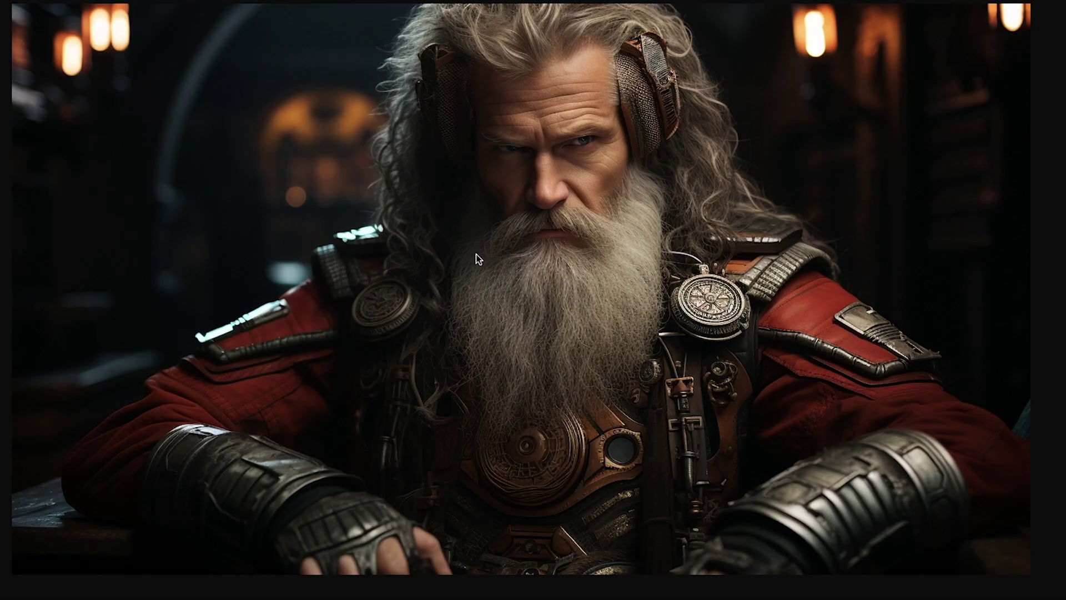
right_click(468, 303)
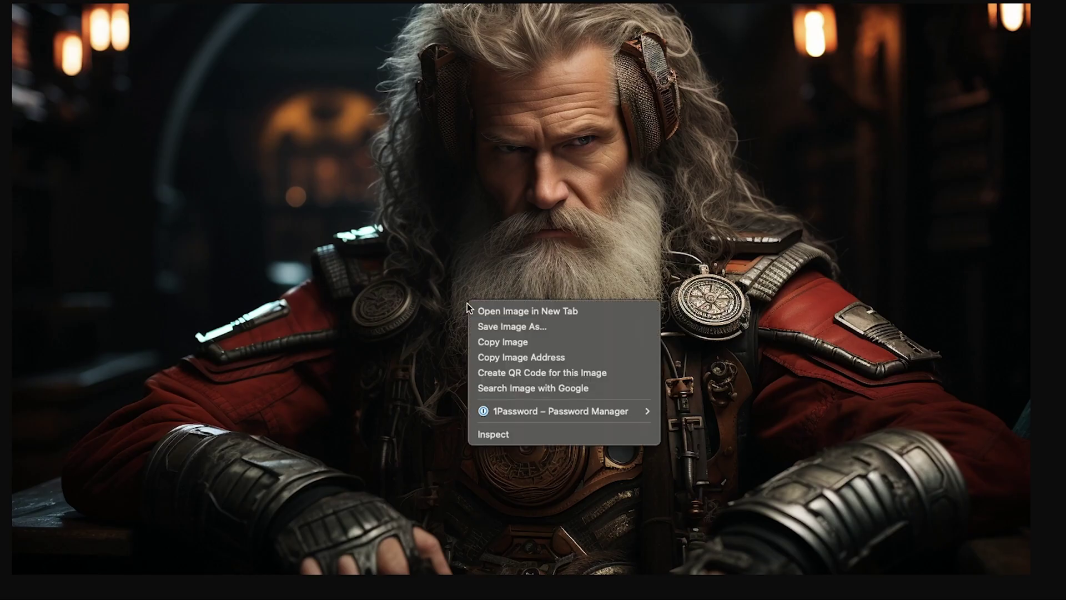
click(498, 358)
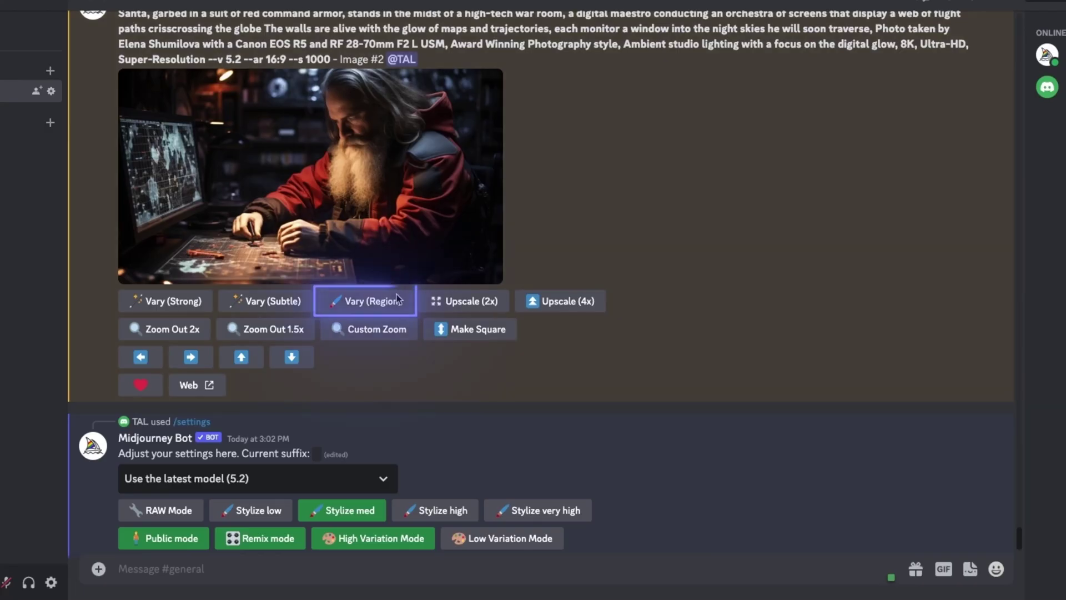
Vary the war room image by lassoing Santa's face and submitting it with the portrait's image address in the prompt.
click(390, 305)
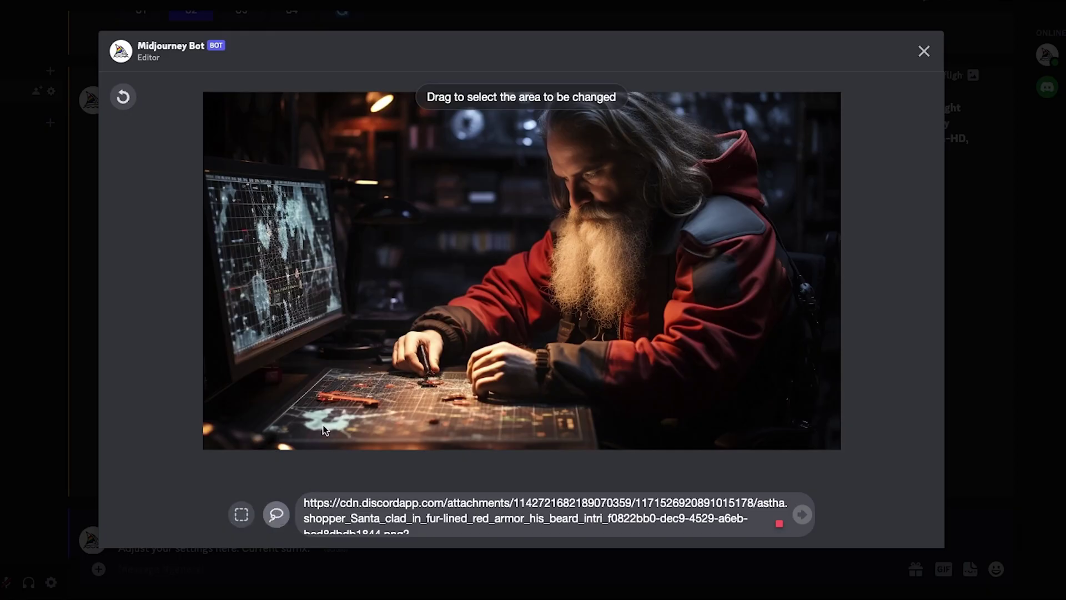
drag(553, 131, 541, 133)
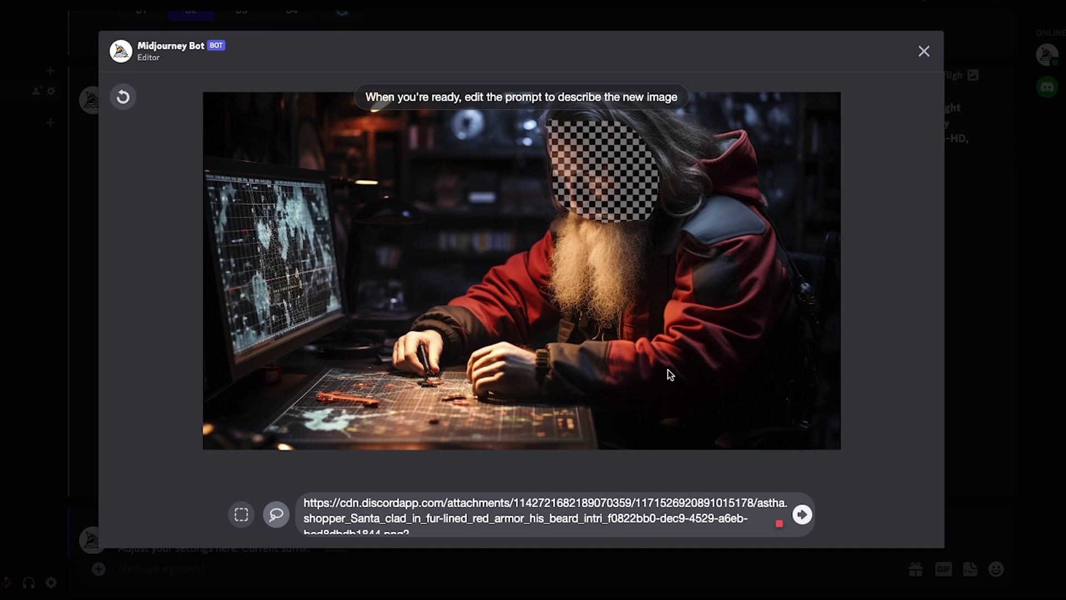
click(799, 519)
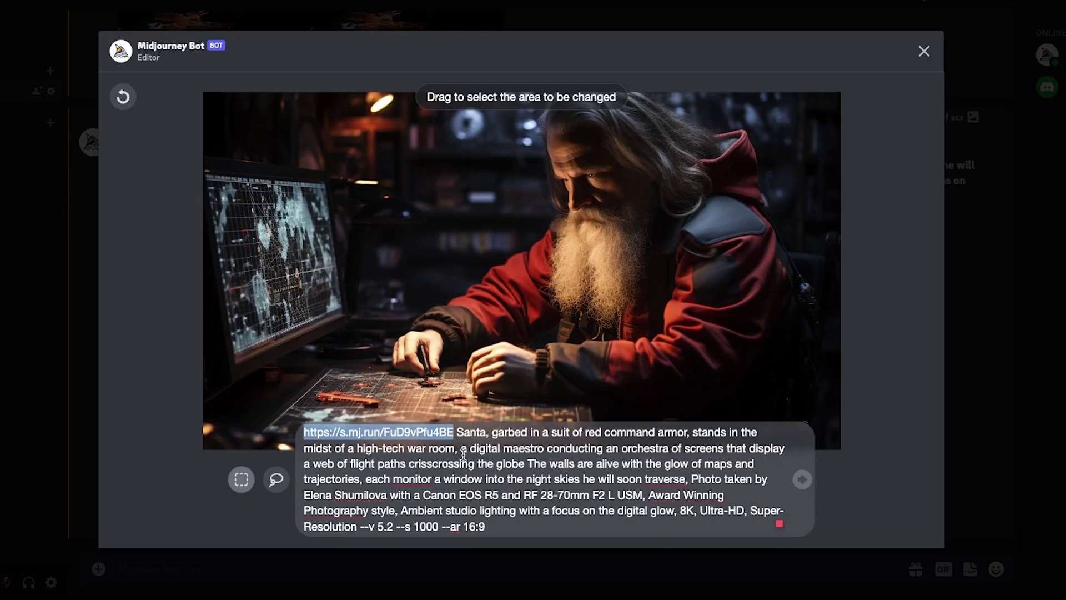
Replace the reference link in the region prompt with the copied image address and select a rectangle over Santa's head and beard.
key(ctrl+v)
click(276, 449)
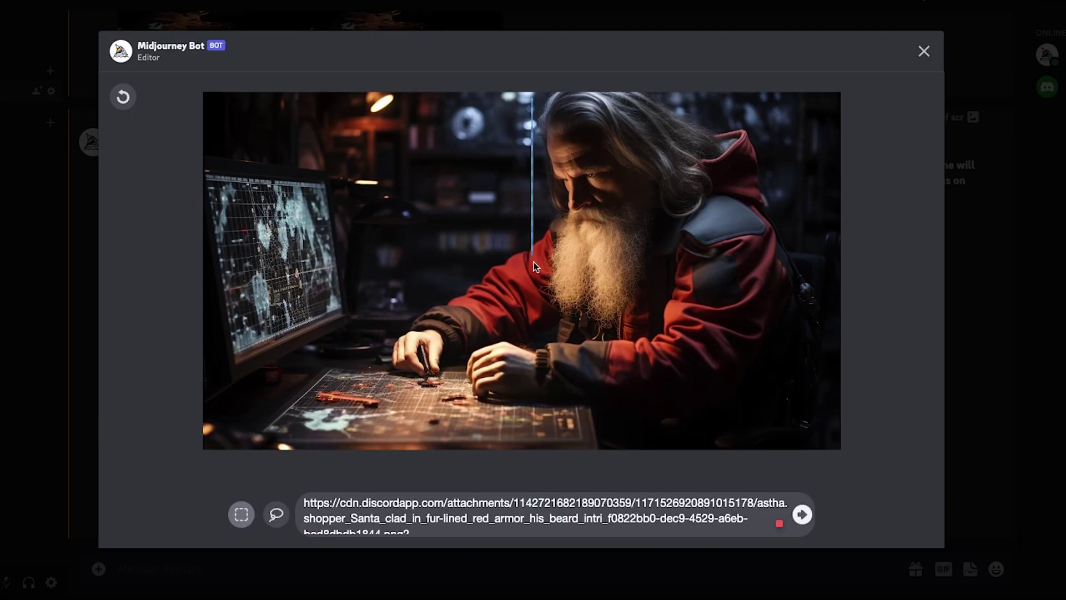
drag(533, 261, 695, 304)
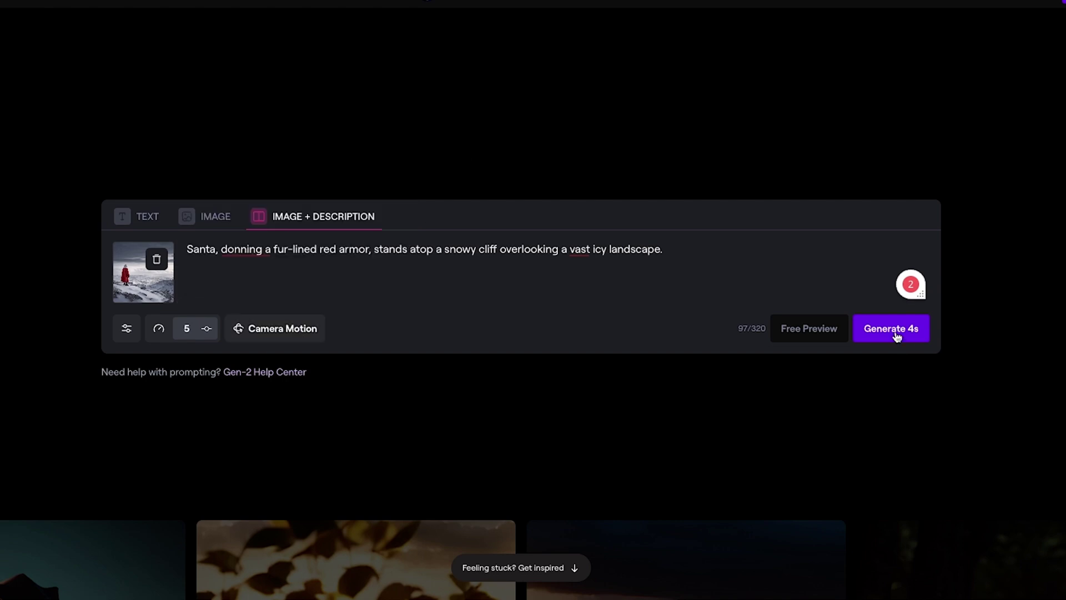
In Runway Gen-2, generate a 4-second video from the snowy cliff Santa image and its fur-lined red armor description.
click(895, 332)
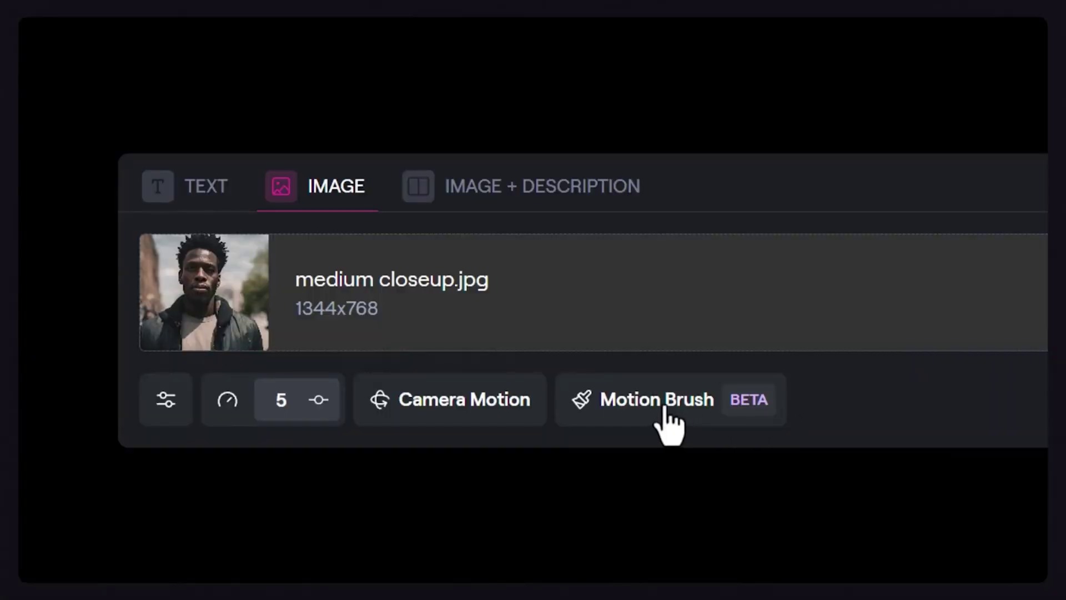
click(665, 409)
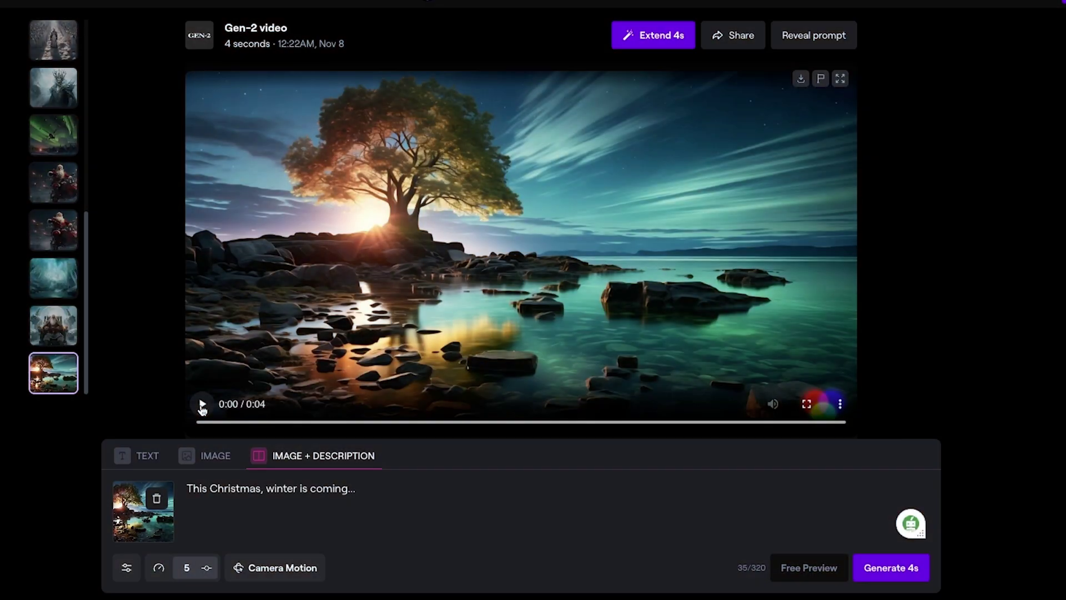
Review the generated Gen-2 clips of the seaside tree, the ice cavern and Santa on the motorcycle.
click(202, 405)
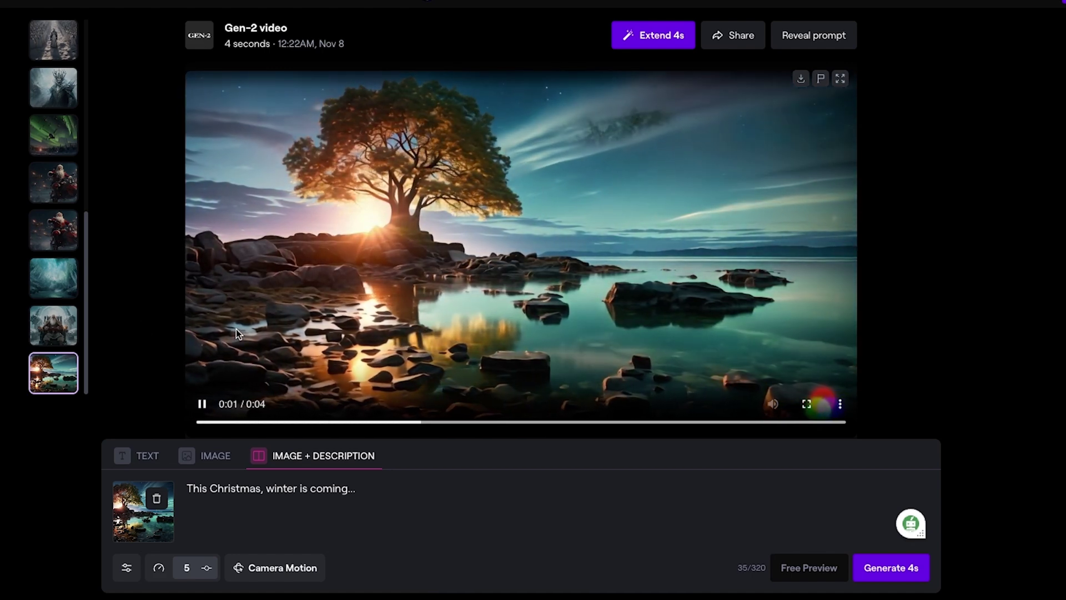
click(55, 277)
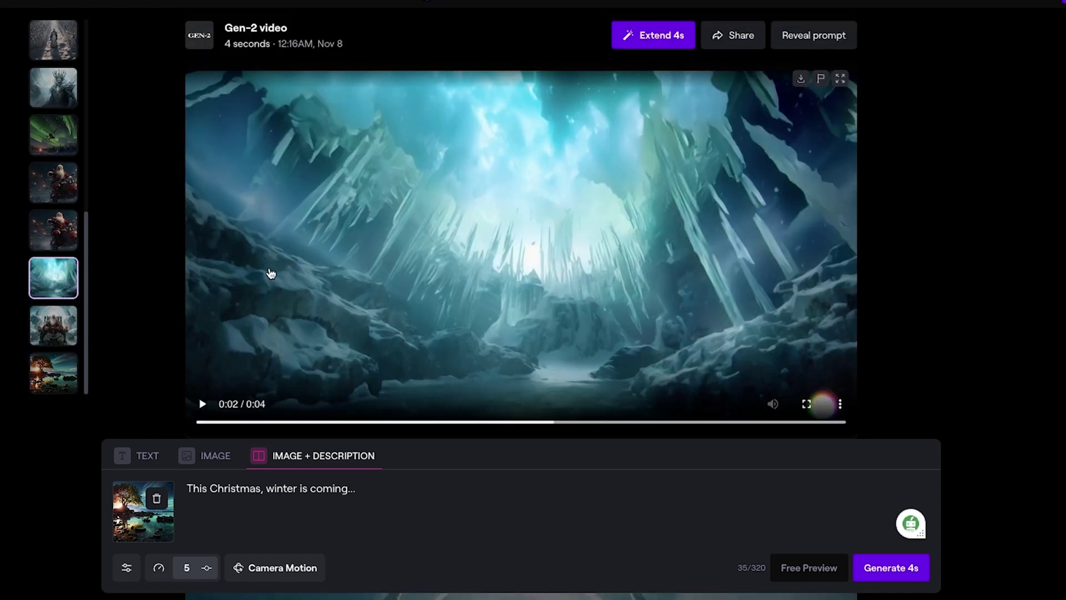
click(203, 405)
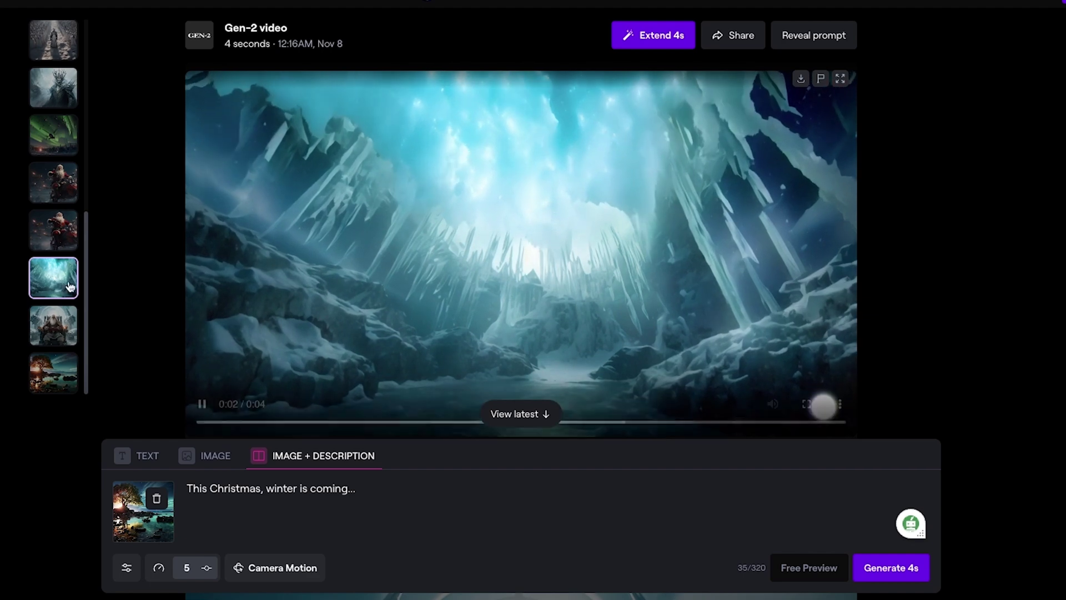
click(62, 186)
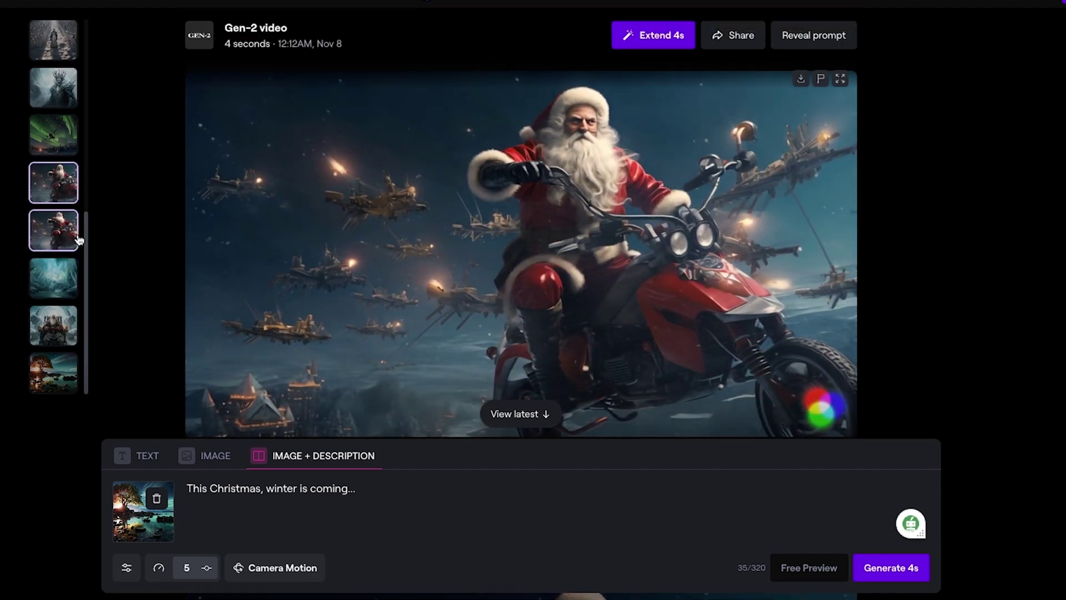
scroll(55, 239, up, 2)
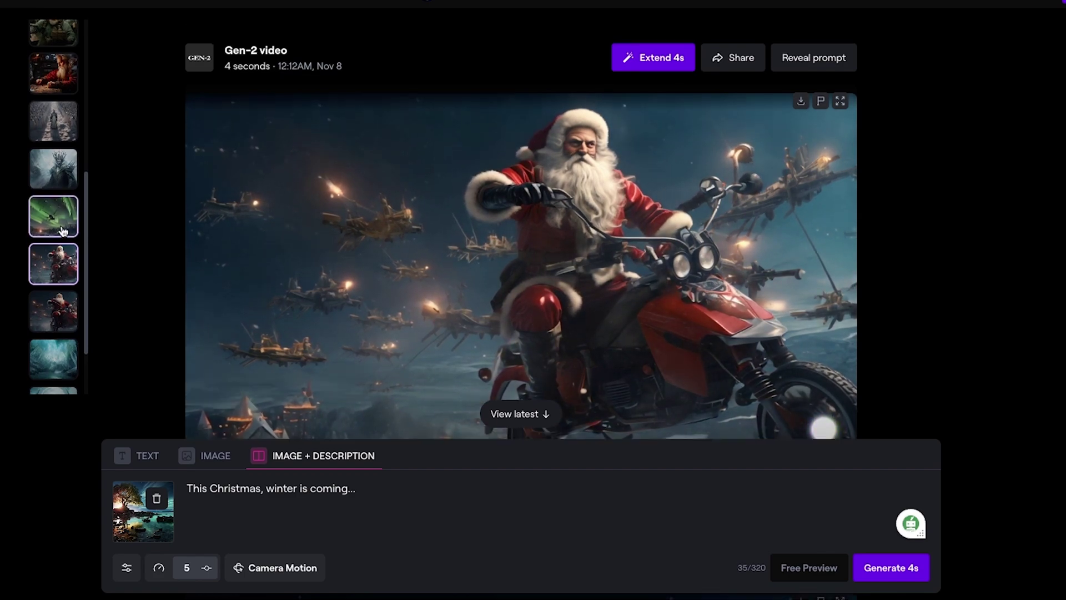
View the generated Gen-2 clip of the scene under the green northern lights.
click(63, 231)
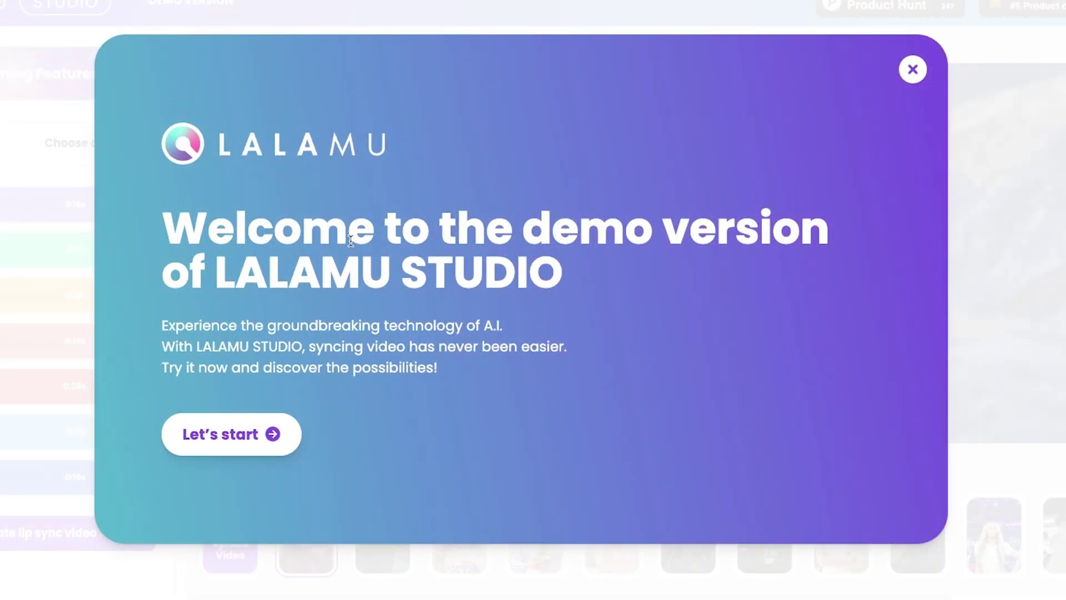
Switch to Lalamu Studio, dismiss the demo welcome message and read through the upcoming features page.
click(251, 443)
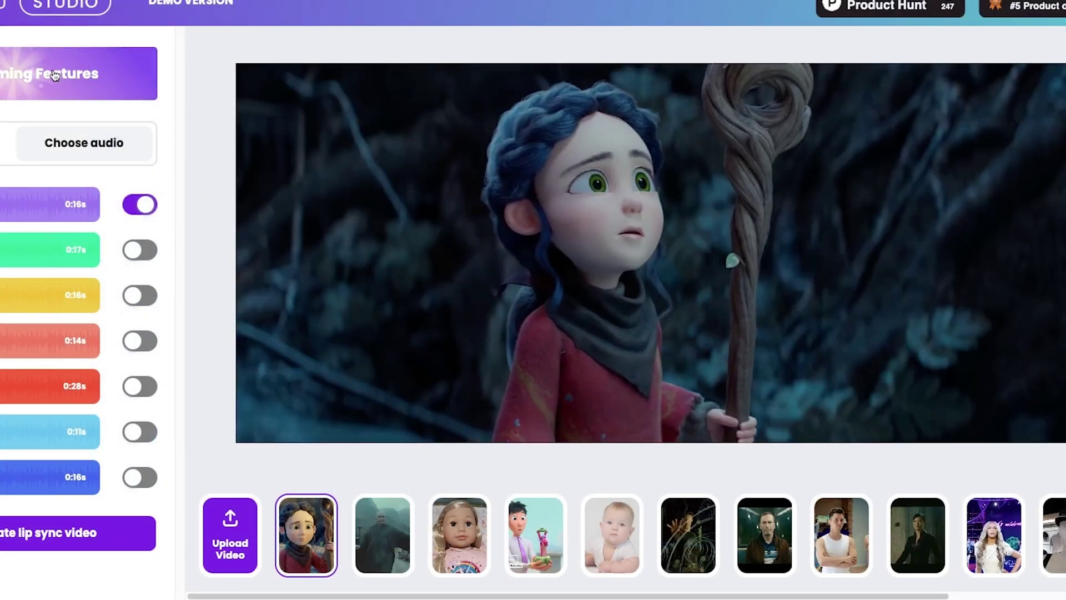
scroll(19, 82, down, 5)
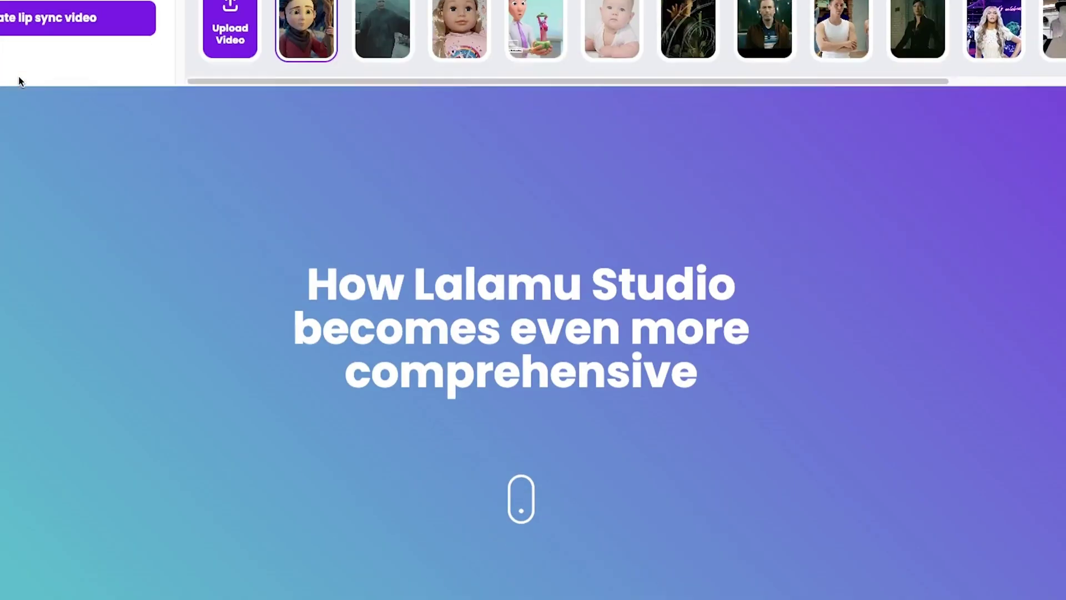
scroll(33, 83, down, 2)
scroll(388, 322, down, 3)
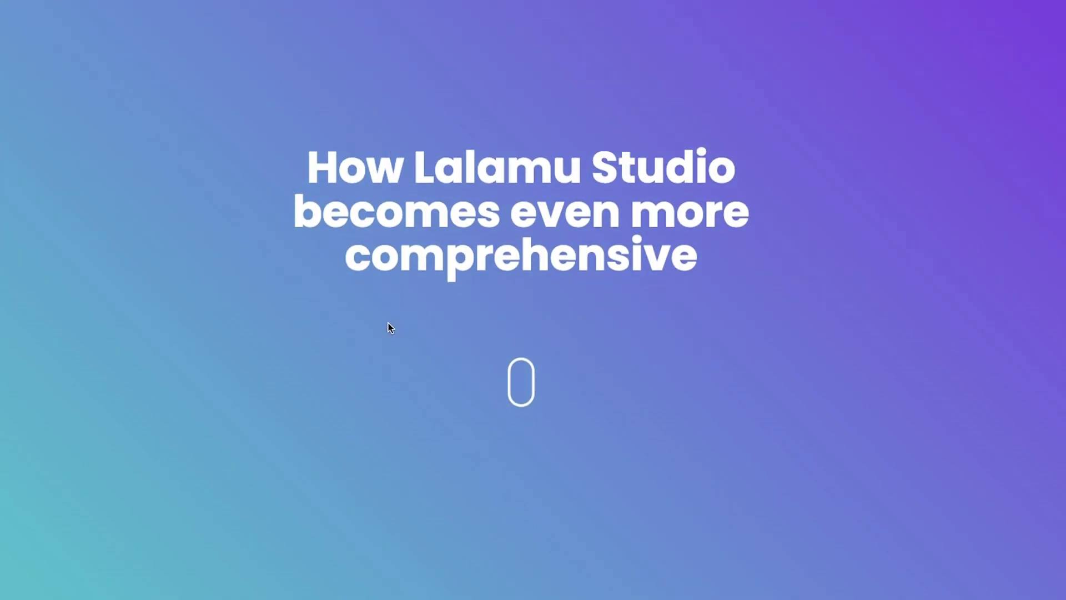
scroll(388, 322, down, 5)
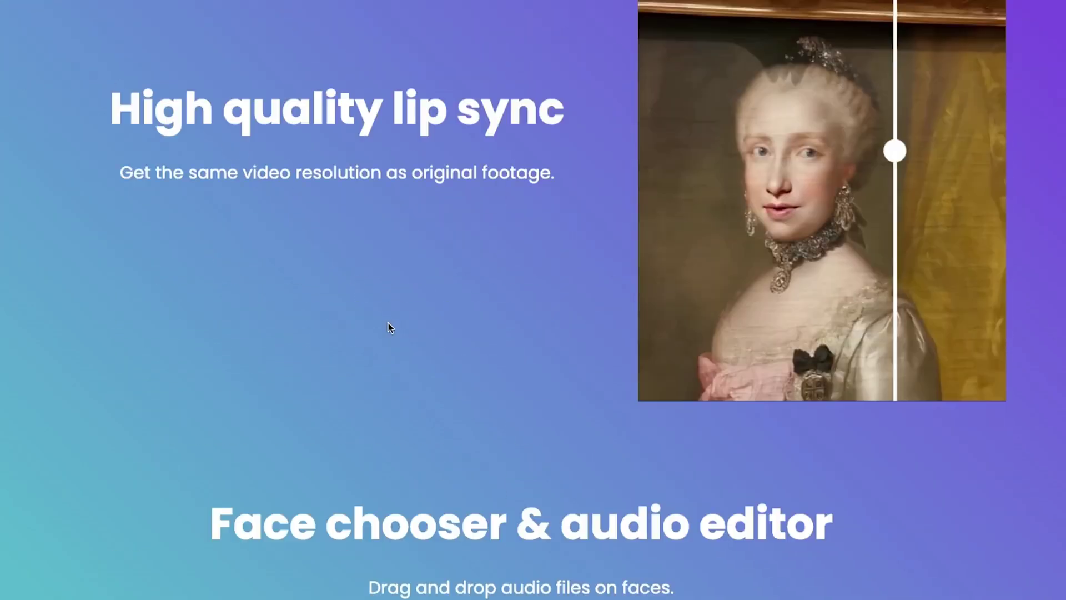
scroll(388, 322, down, 4)
scroll(388, 322, down, 4)
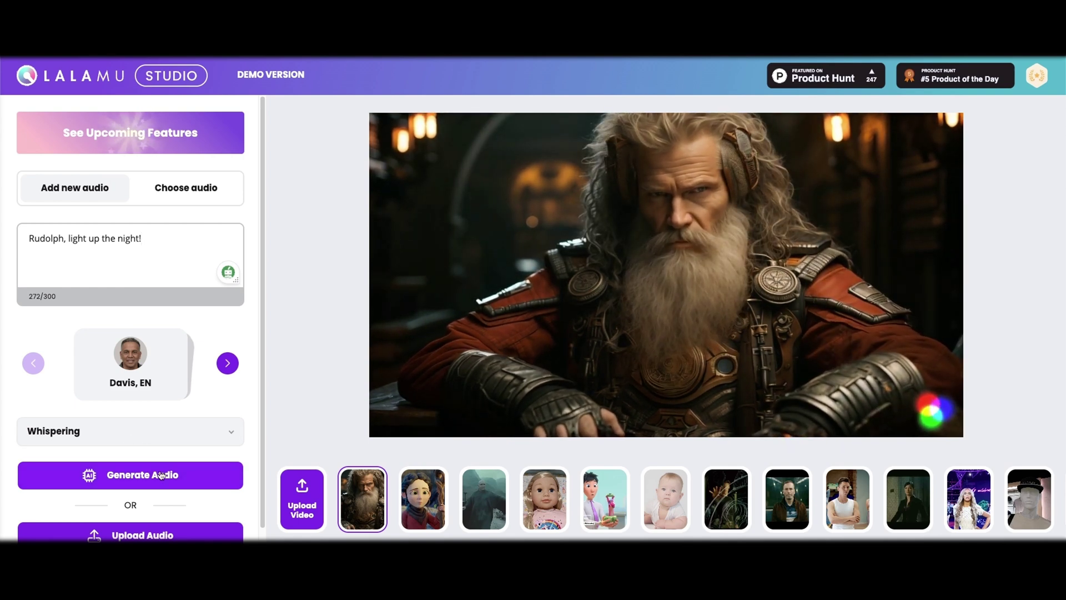
Generate audio of "Rudolph, light up the night!" with the Davis, EN voice in the Whispering emotion.
click(160, 476)
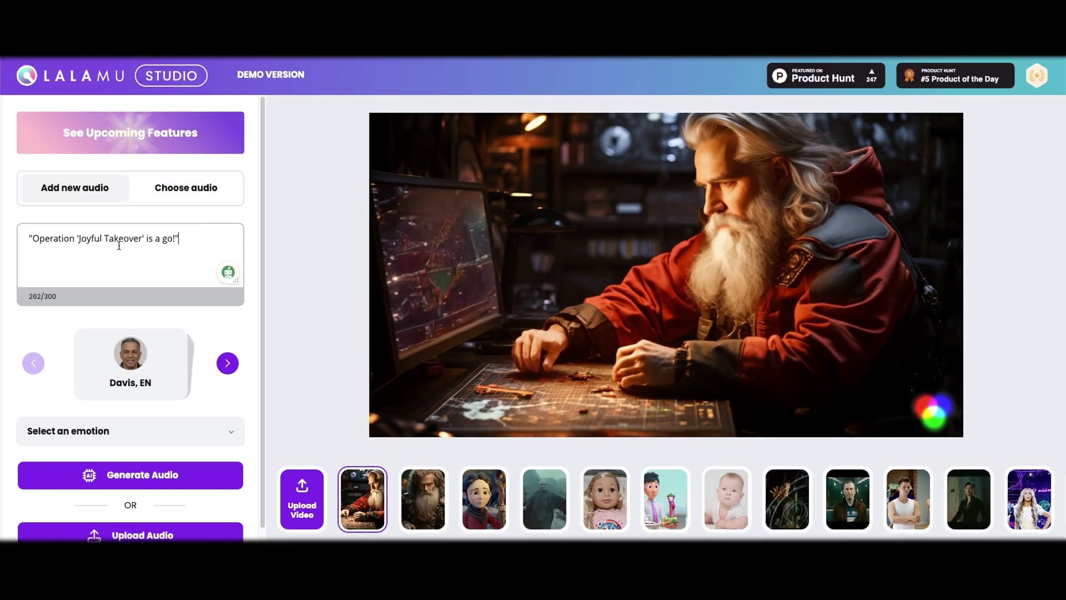
Choose an emotion for the Davis voice and generate audio for the line "Operation 'Joyful Takeover' is a go!".
click(130, 431)
scroll(126, 548, down, 2)
click(126, 533)
click(142, 451)
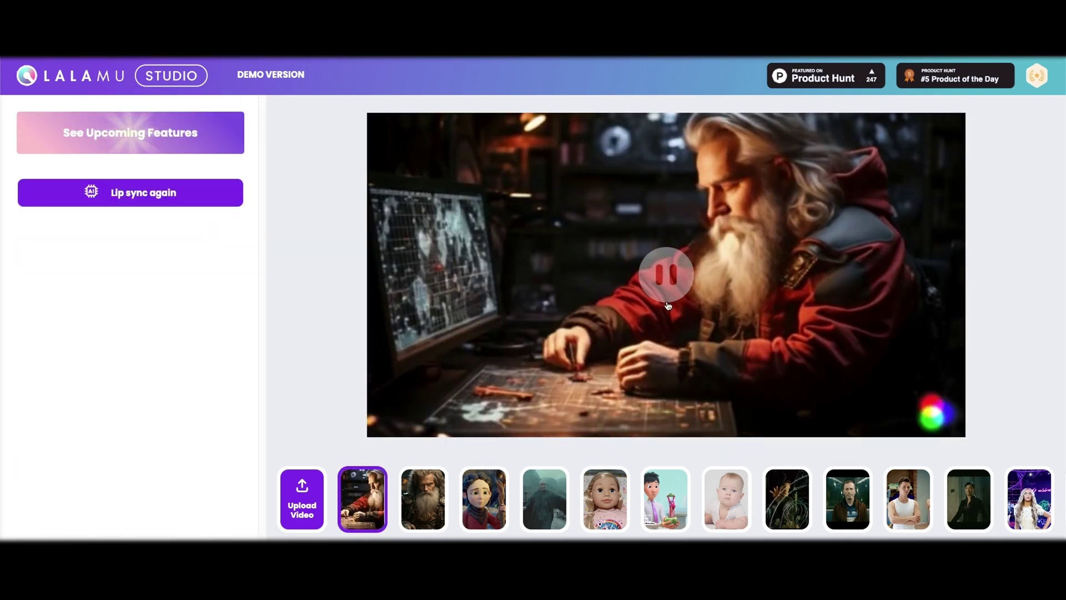
Save the lip-synced video of Santa at the map table to the computer.
right_click(687, 331)
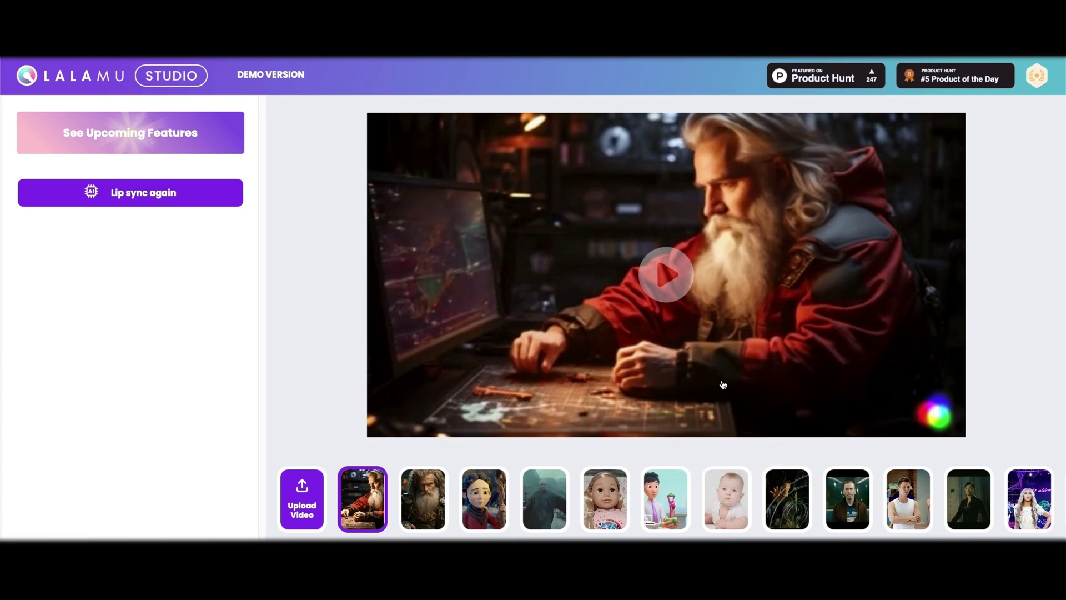
click(541, 345)
key(Return)
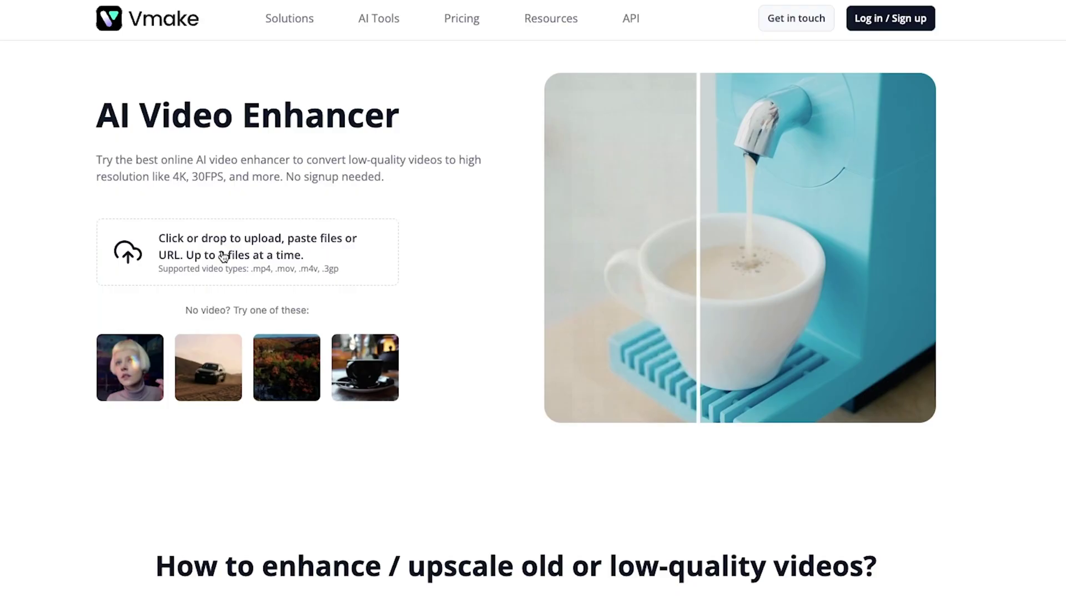
Switch to the Vmake AI Video Enhancer, upload the snowy cliff Santa video, go through the results and download an enhanced clip.
click(226, 255)
double_click(942, 154)
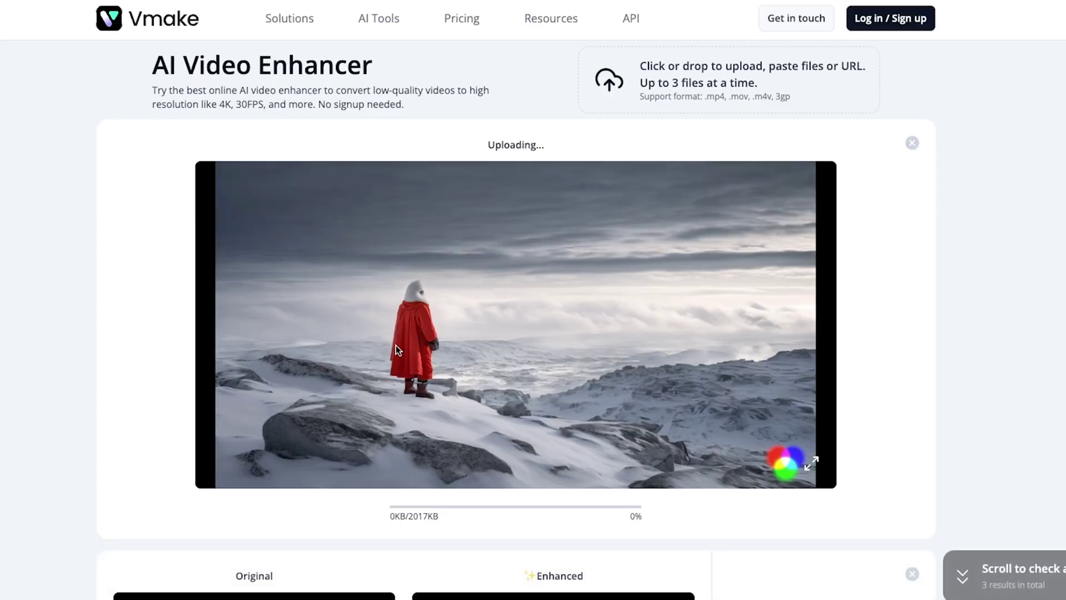
scroll(441, 411, down, 10)
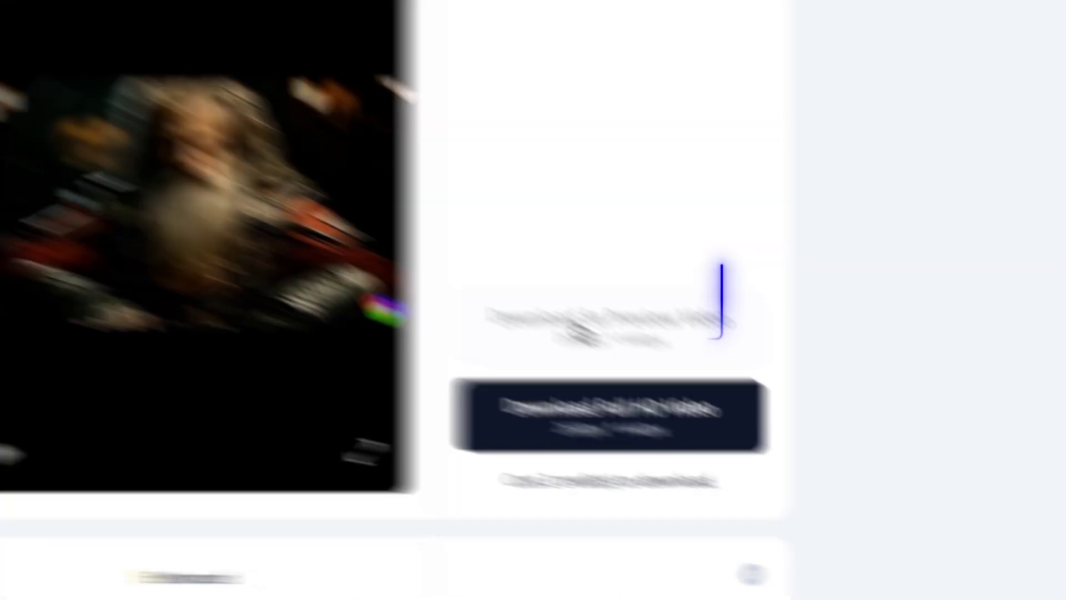
click(838, 308)
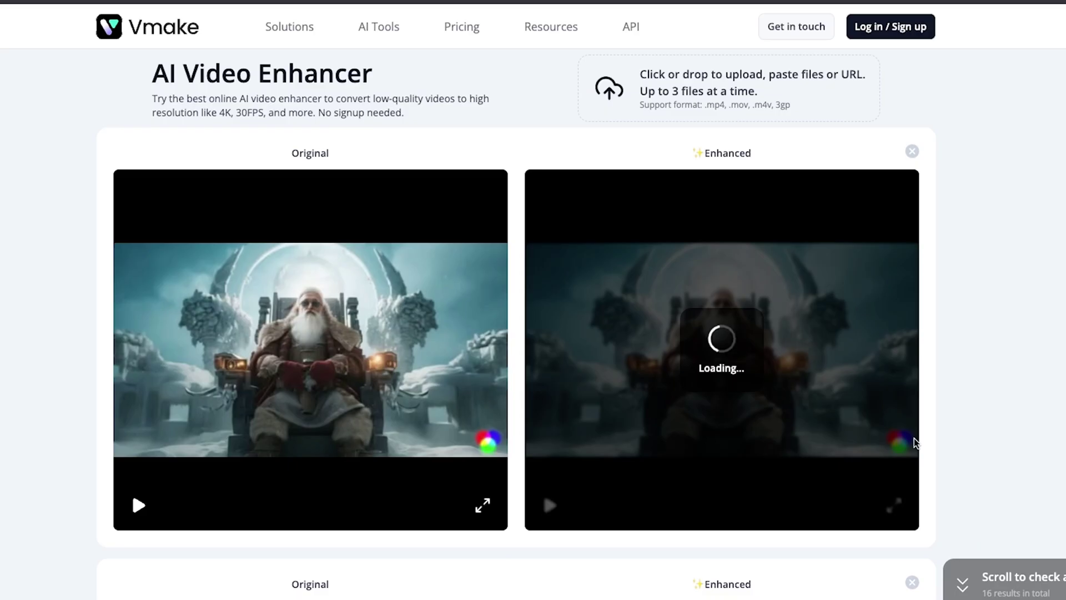
scroll(797, 465, down, 5)
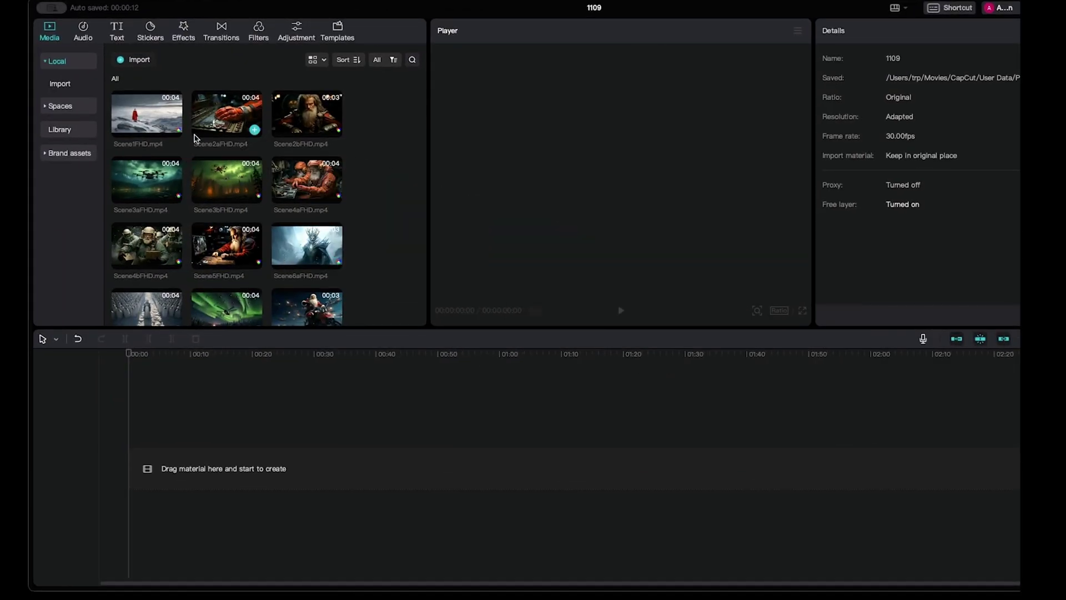
In CapCut, select all the imported clips from Scene1FHD.mp4 to Scene10FHD.mp4 and place them on the timeline.
click(142, 114)
scroll(223, 211, down, 3)
shift+click(303, 295)
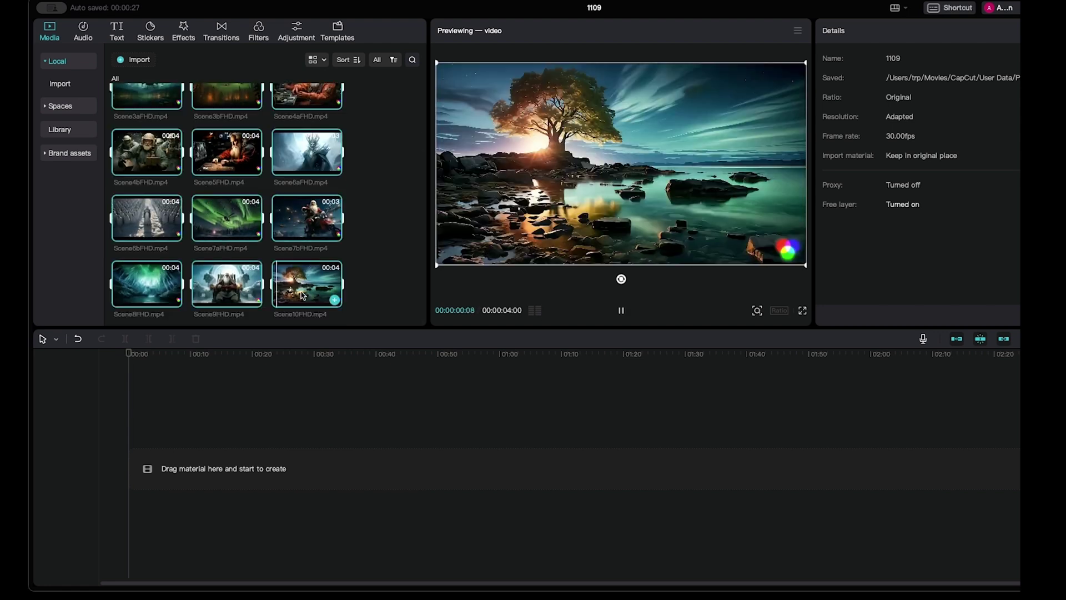
drag(303, 295, 164, 449)
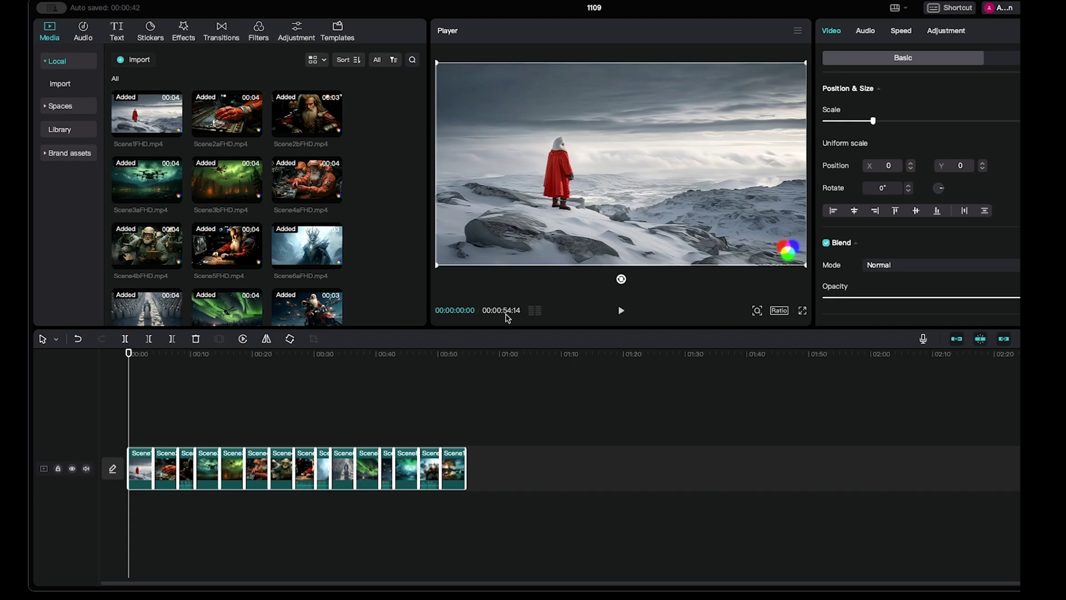
Preview the assembled clips at several points along the timeline and play back part of the sequence.
click(233, 433)
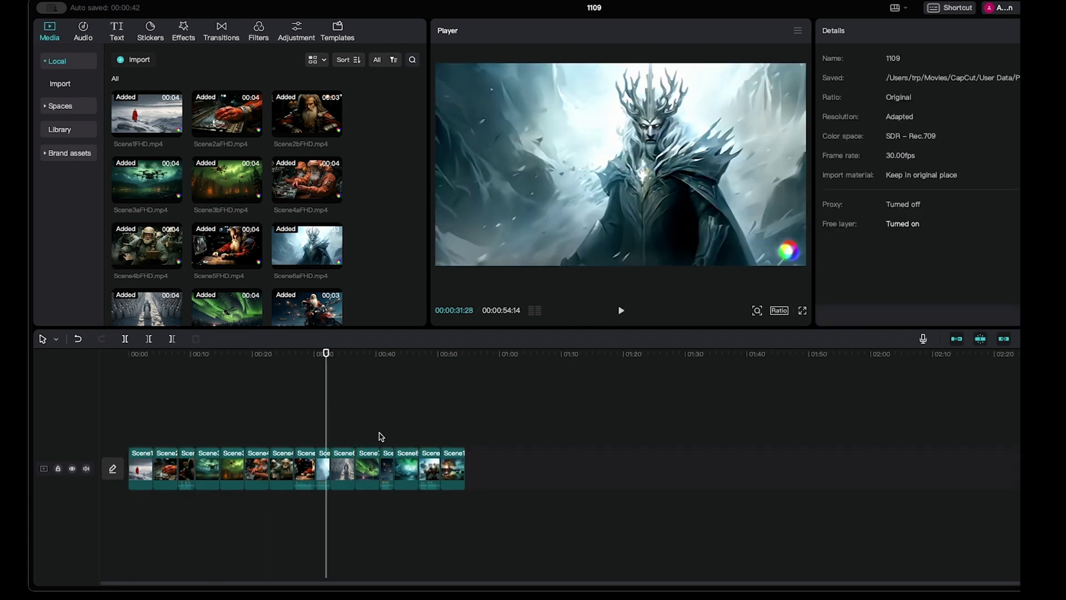
click(359, 430)
click(137, 438)
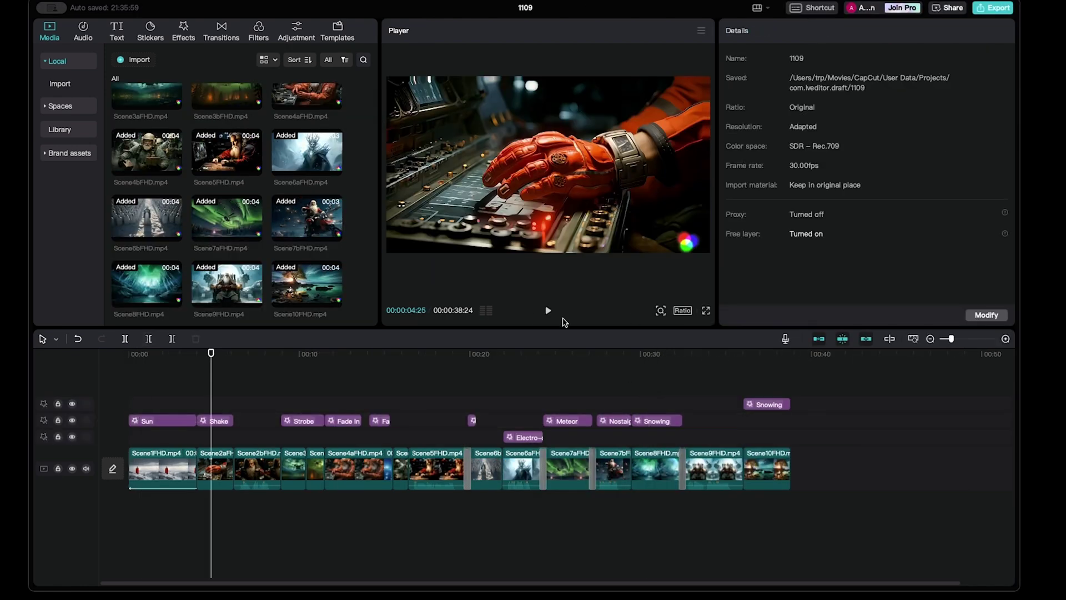
click(548, 310)
key(space)
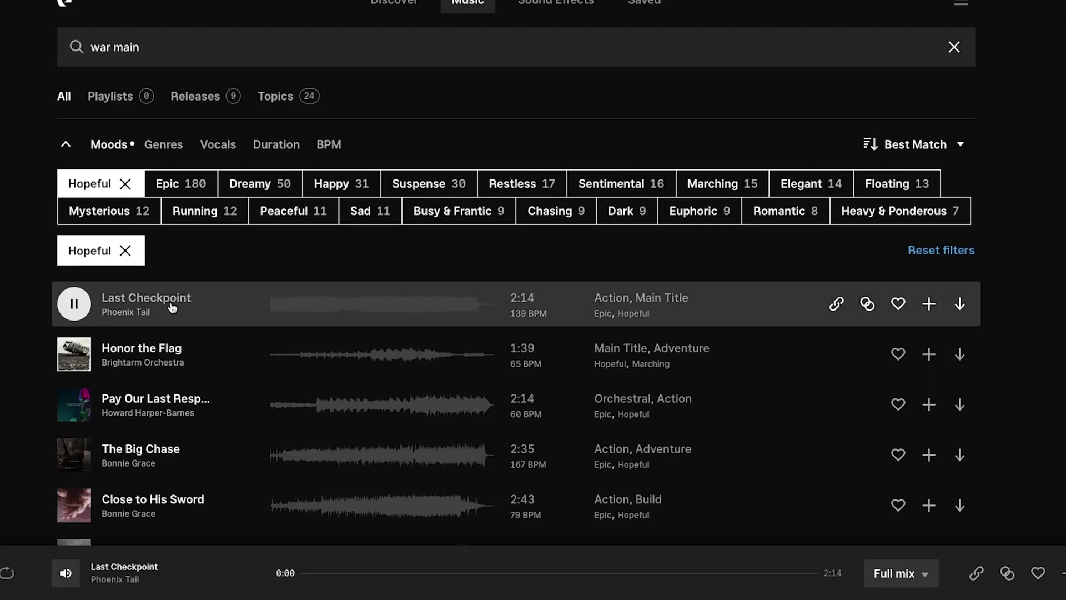
Switch to the music library and browse the hopeful "war main" results, auditioning tracks.
scroll(76, 299, down, 6)
click(76, 299)
scroll(305, 302, down, 5)
click(283, 253)
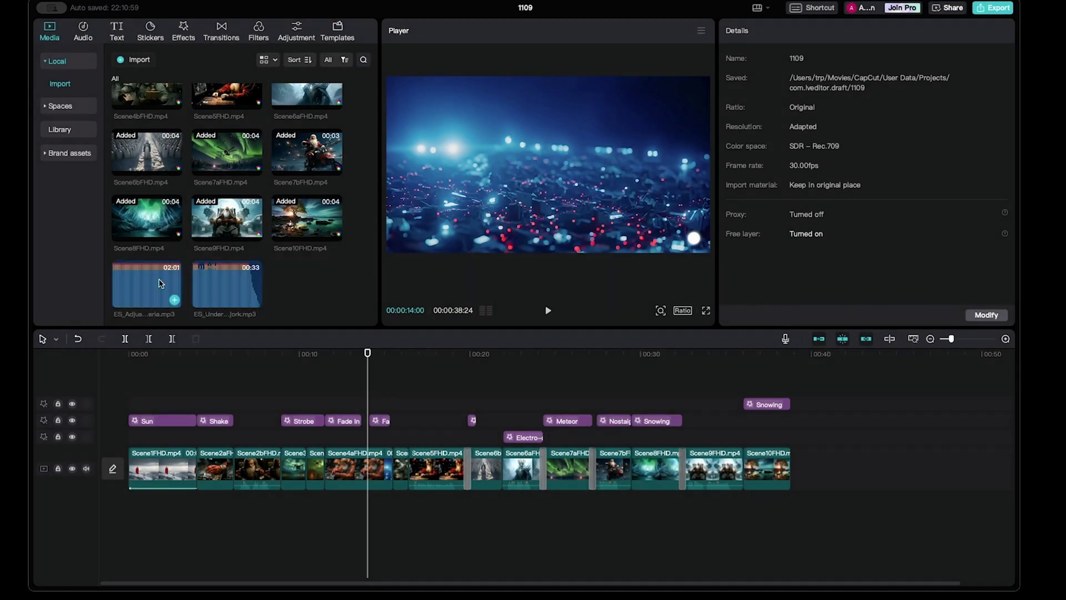
In CapCut, add the ES_Adjus...eria.mp3 music track to the timeline and trim its end back.
click(174, 300)
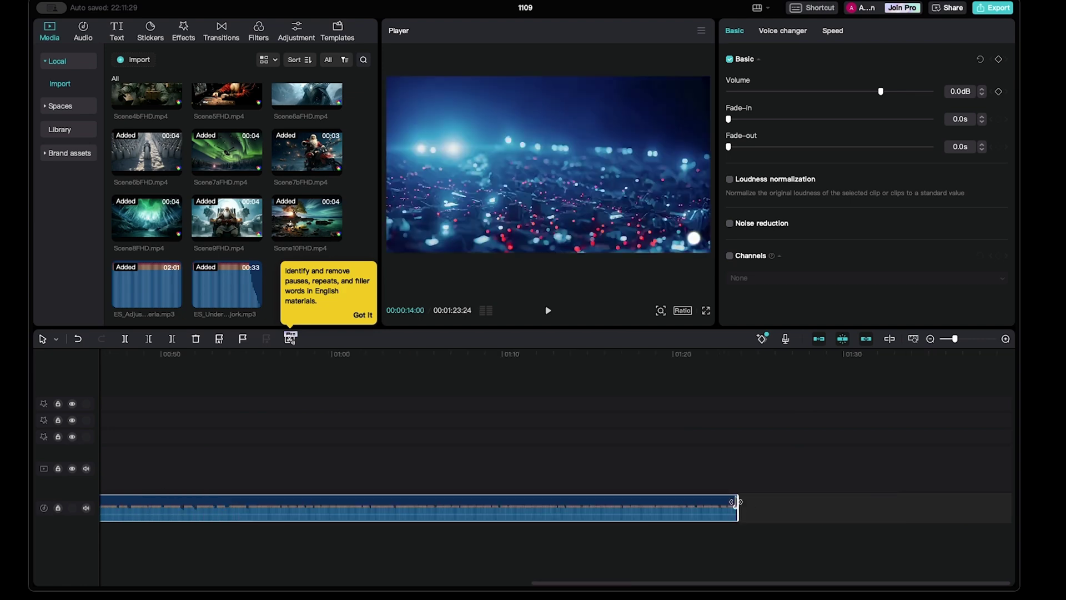
drag(736, 502, 480, 510)
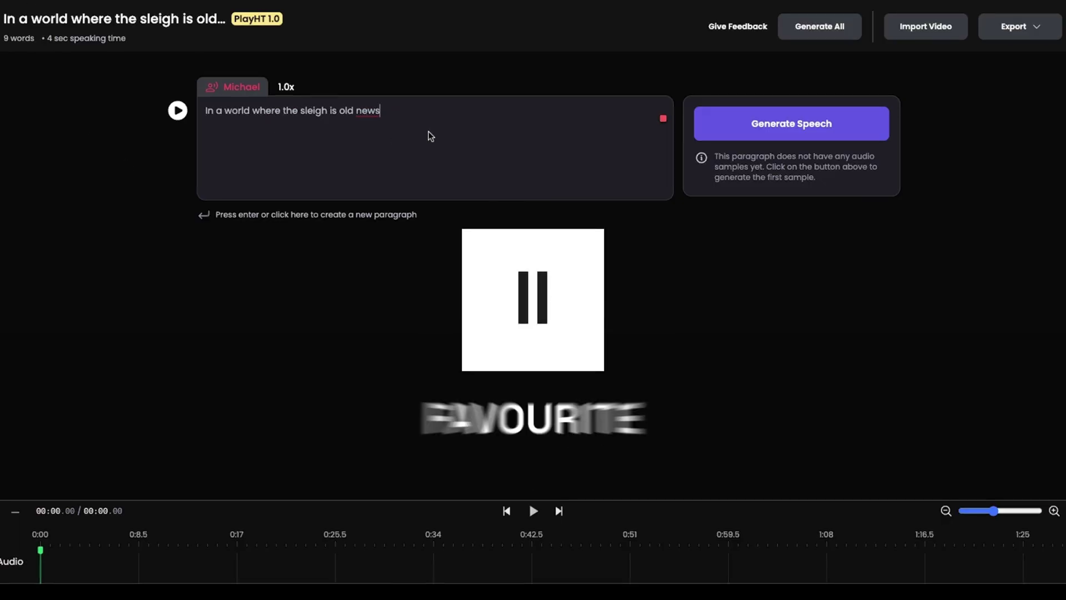
In PlayHT, generate speech for "In a world where the sleigh is old news" with the Michael voice.
click(791, 123)
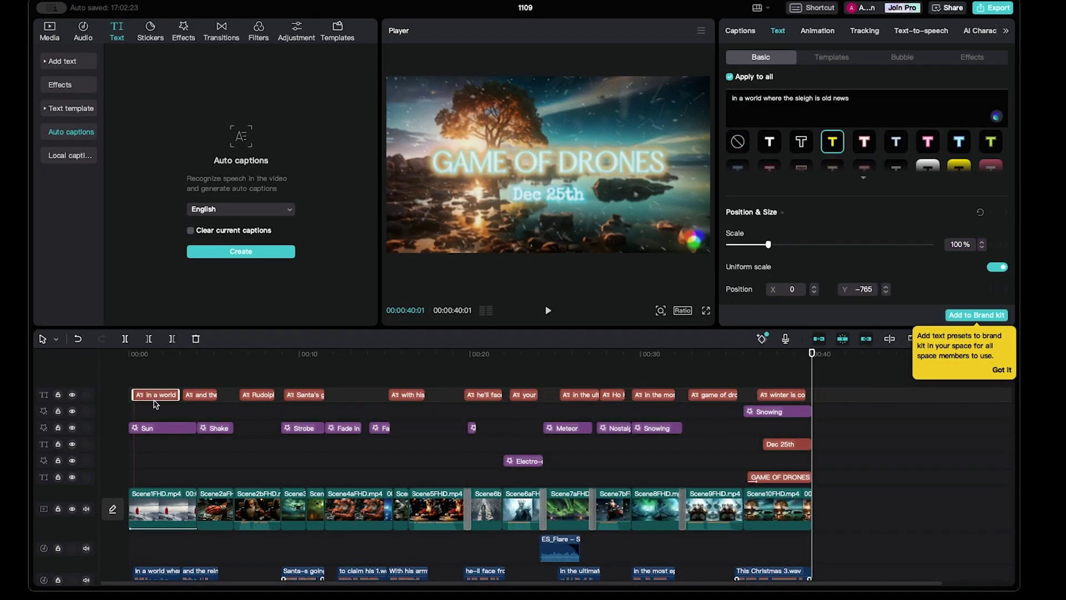
In CapCut, check the opening auto caption over the snow scene and play on to the caption starting "Santa's going".
click(146, 404)
click(166, 394)
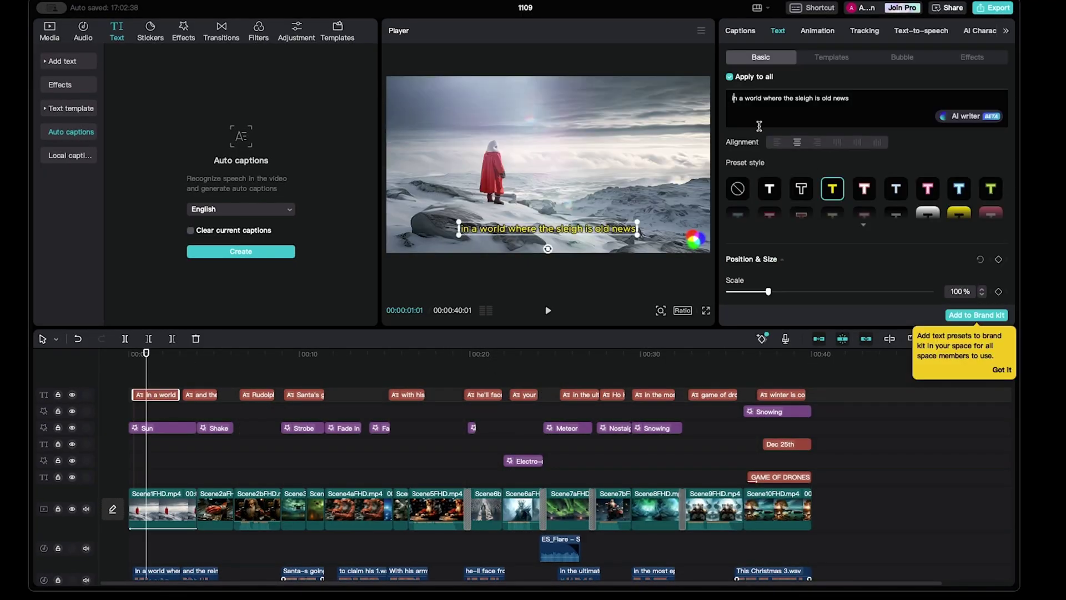
click(269, 412)
key(space)
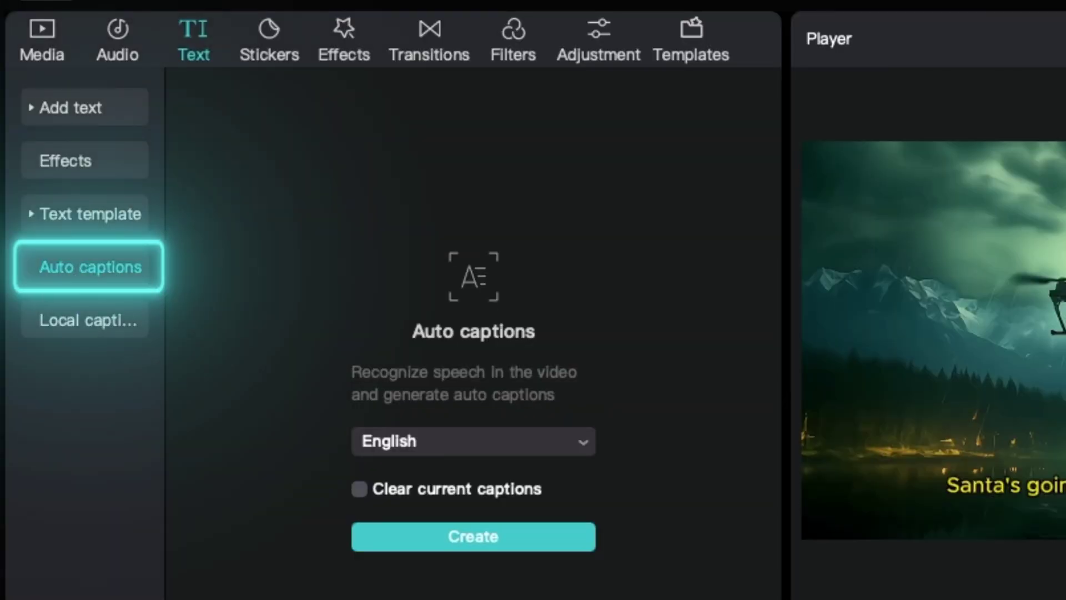
click(327, 395)
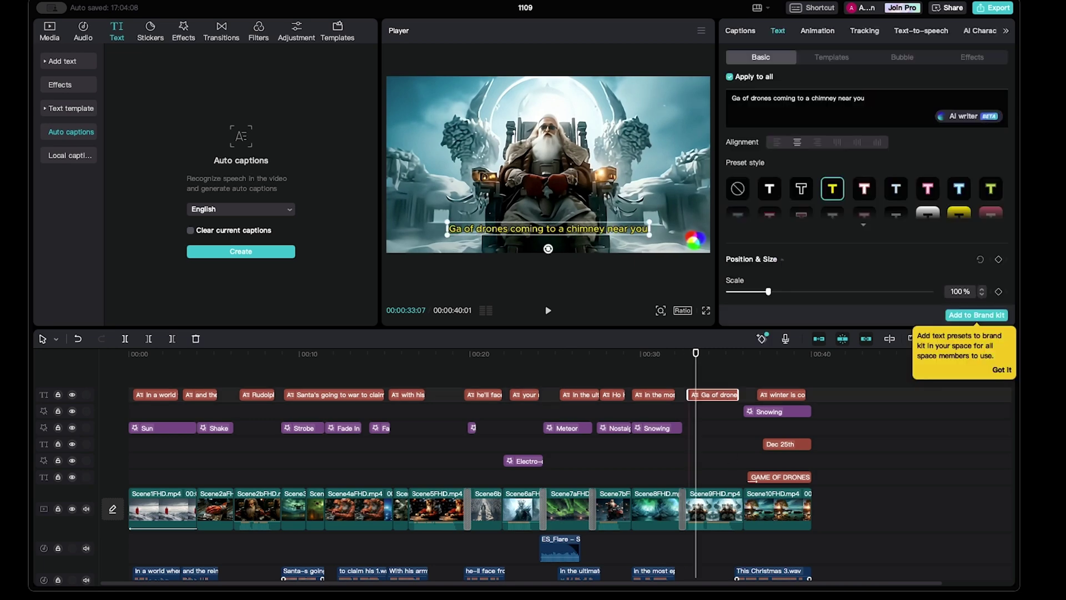
Rewrite the drones wording in the caption over the ice throne scene as "OF DRONES" in capitals.
text(OF DRONES)
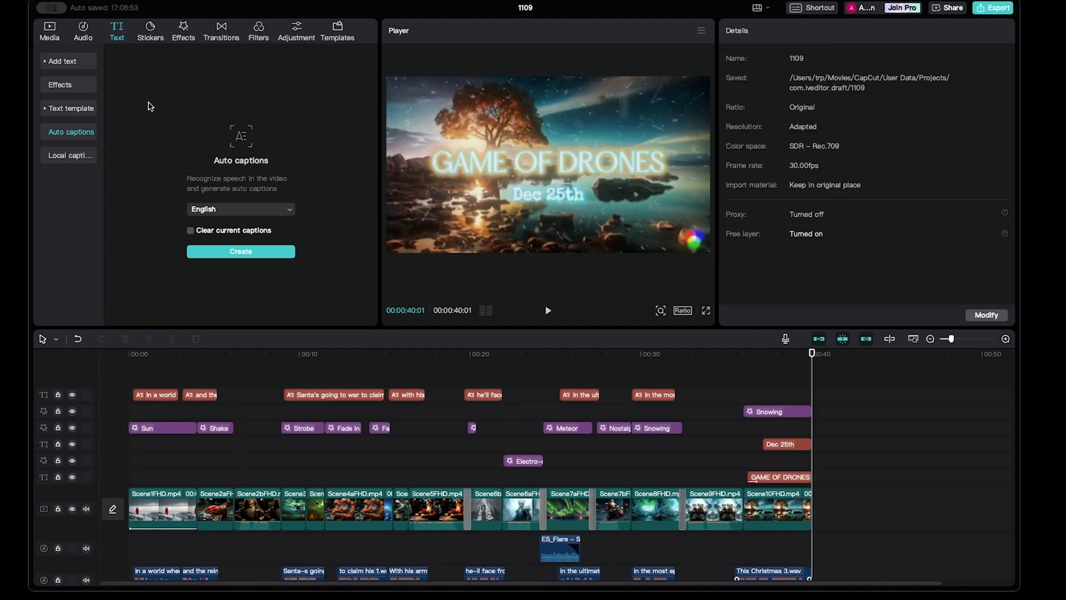
Export the video as "Game of Drones Final" in 4K, H.264, mp4 at 30fps, and close the export dialog.
key(super+e)
click(671, 307)
click(638, 440)
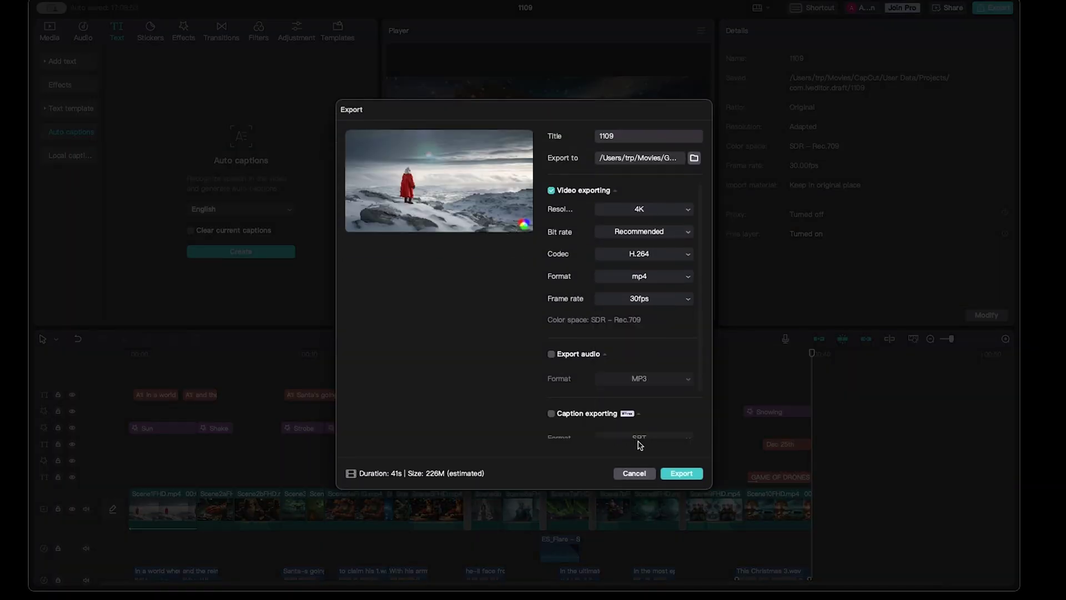
scroll(661, 449, down, 3)
scroll(629, 430, up, 3)
click(674, 473)
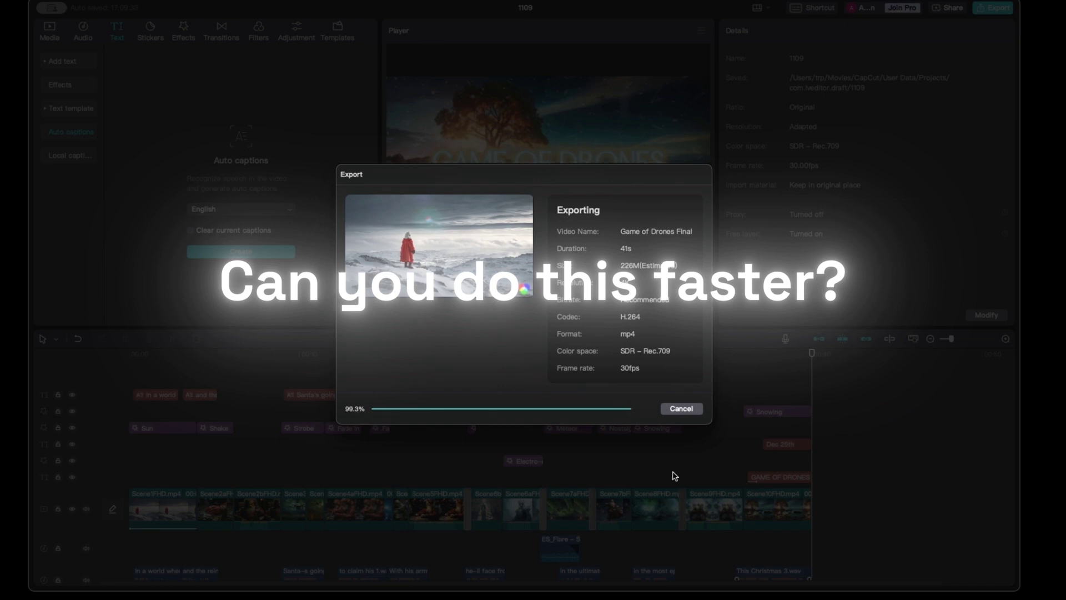
click(673, 475)
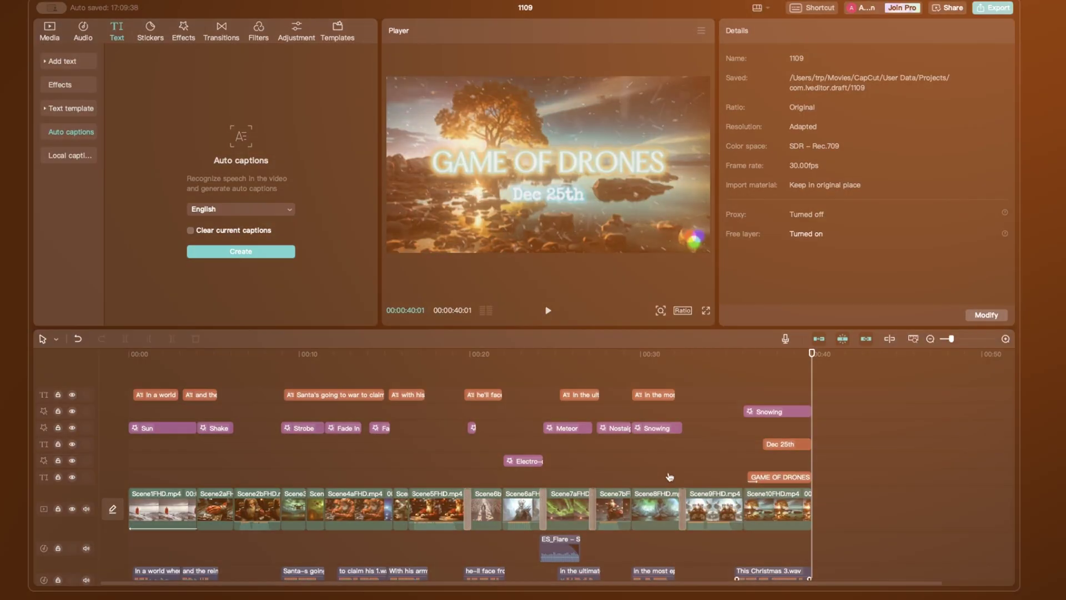